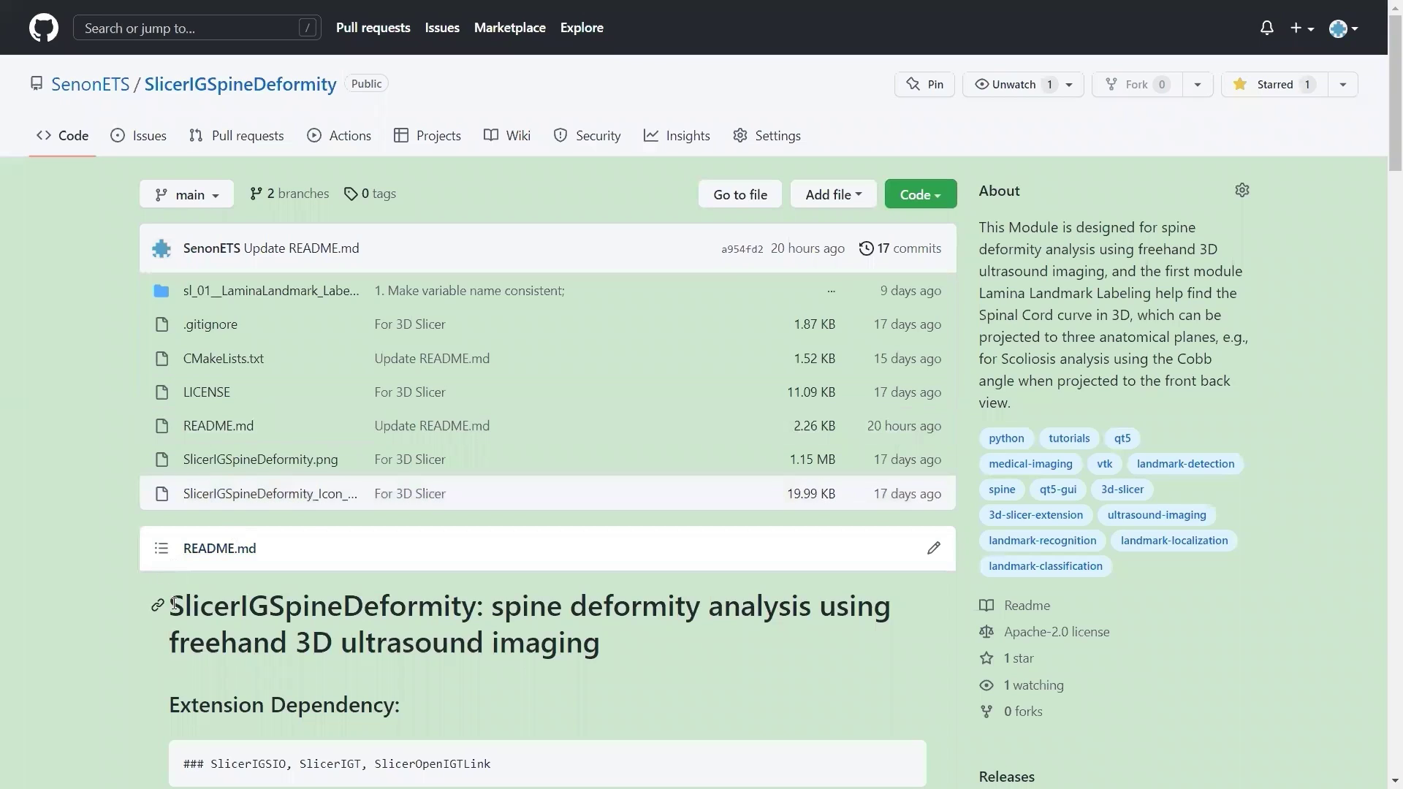
Examine the SlicerIGSpineDeformity README for the extension name, its Lamina Landmark Labeling module and the required extension dependencies.
{"action": "left_click_drag", "start_coordinate": [172, 600], "coordinate": [477, 614]}
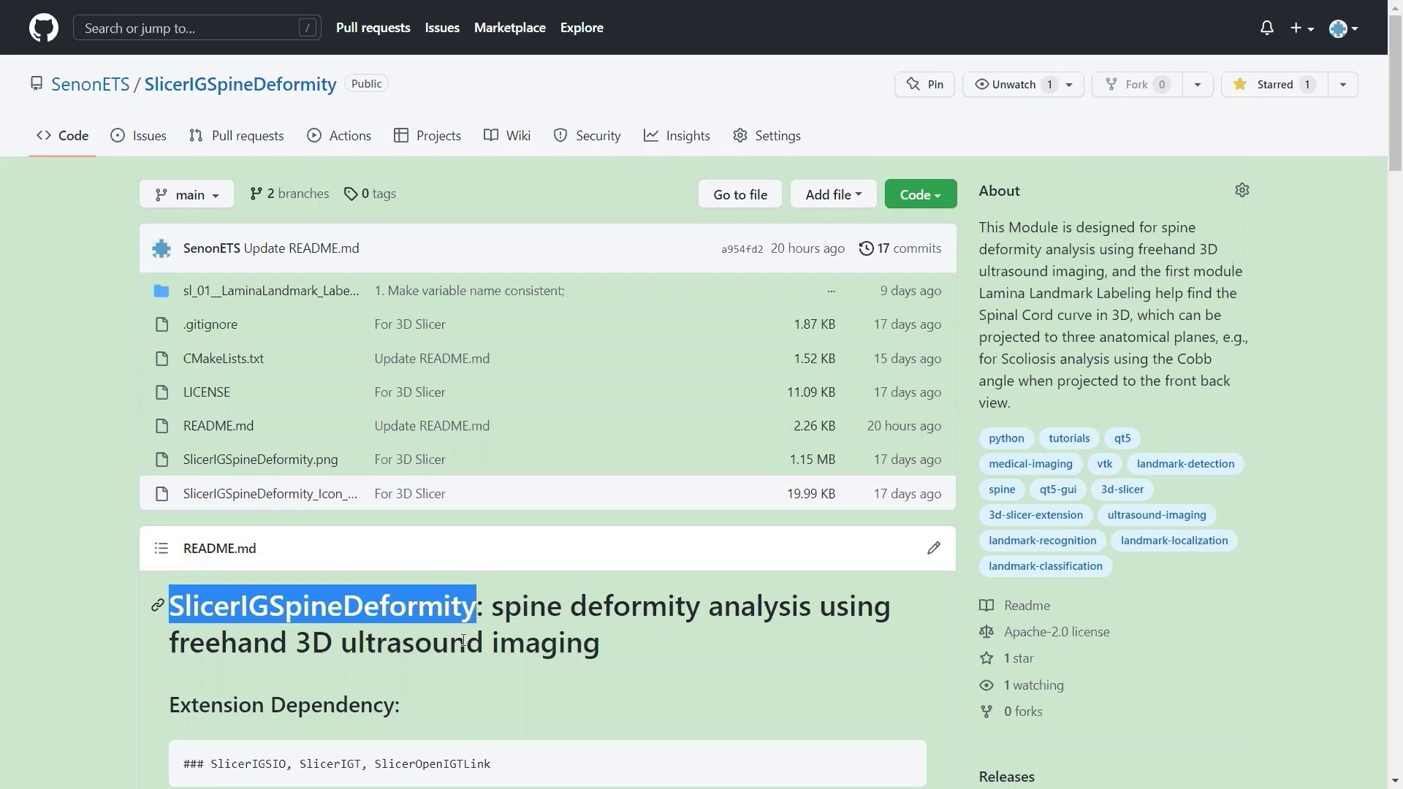
{"action": "scroll", "coordinate": [463, 641], "scroll_direction": "down", "scroll_amount": 4}
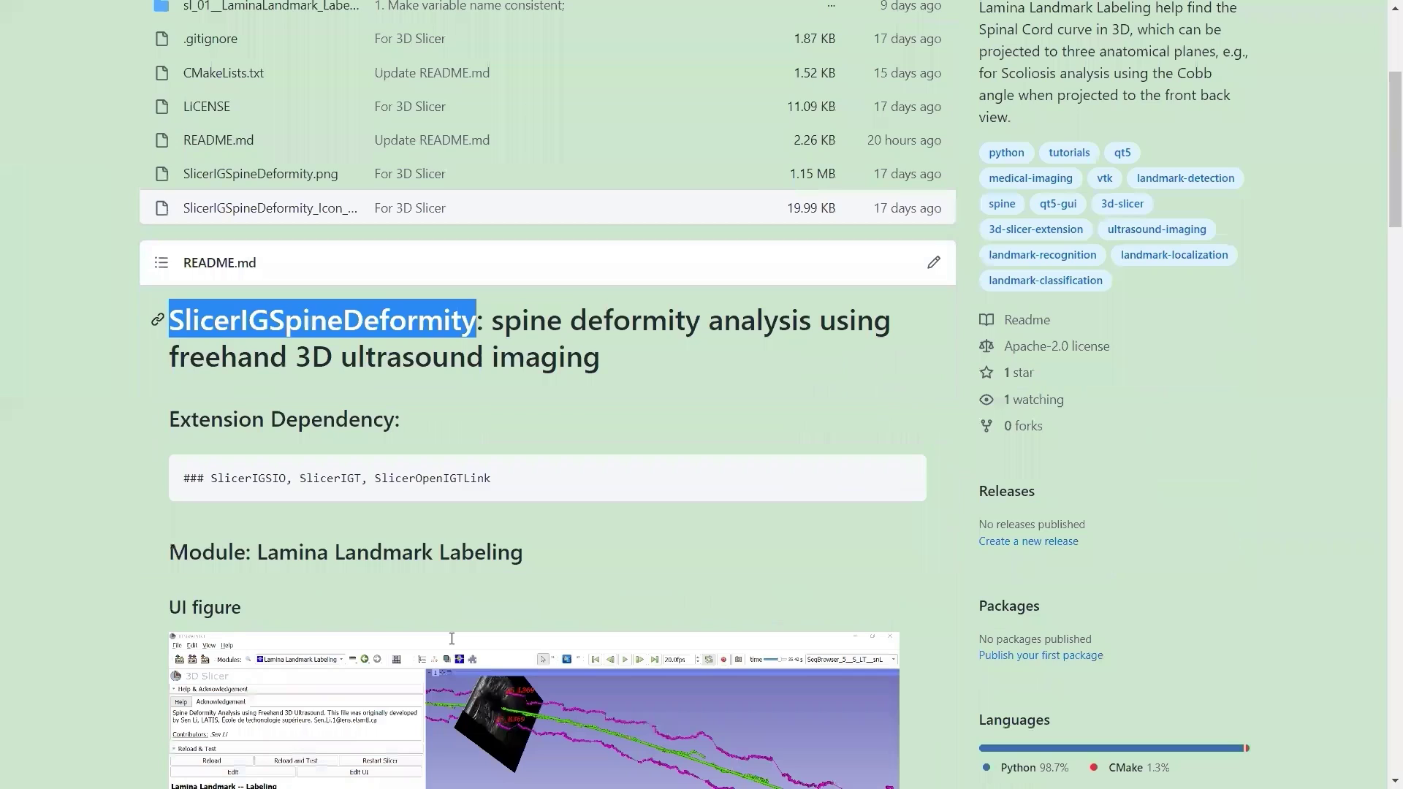
{"action": "scroll", "coordinate": [430, 613], "scroll_direction": "down", "scroll_amount": 6}
{"action": "left_click_drag", "start_coordinate": [524, 108], "coordinate": [258, 108]}
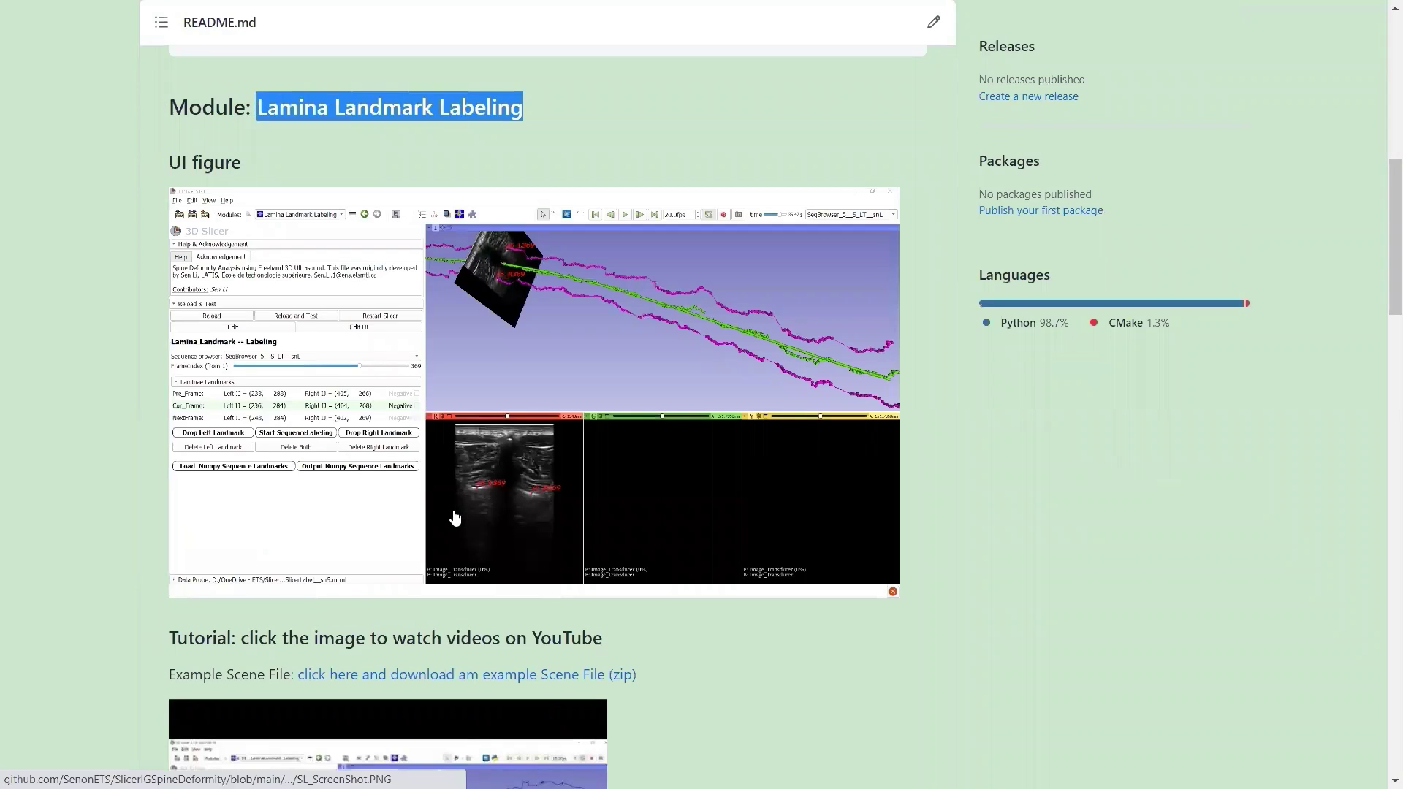
{"action": "scroll", "coordinate": [455, 517], "scroll_direction": "up", "scroll_amount": 3}
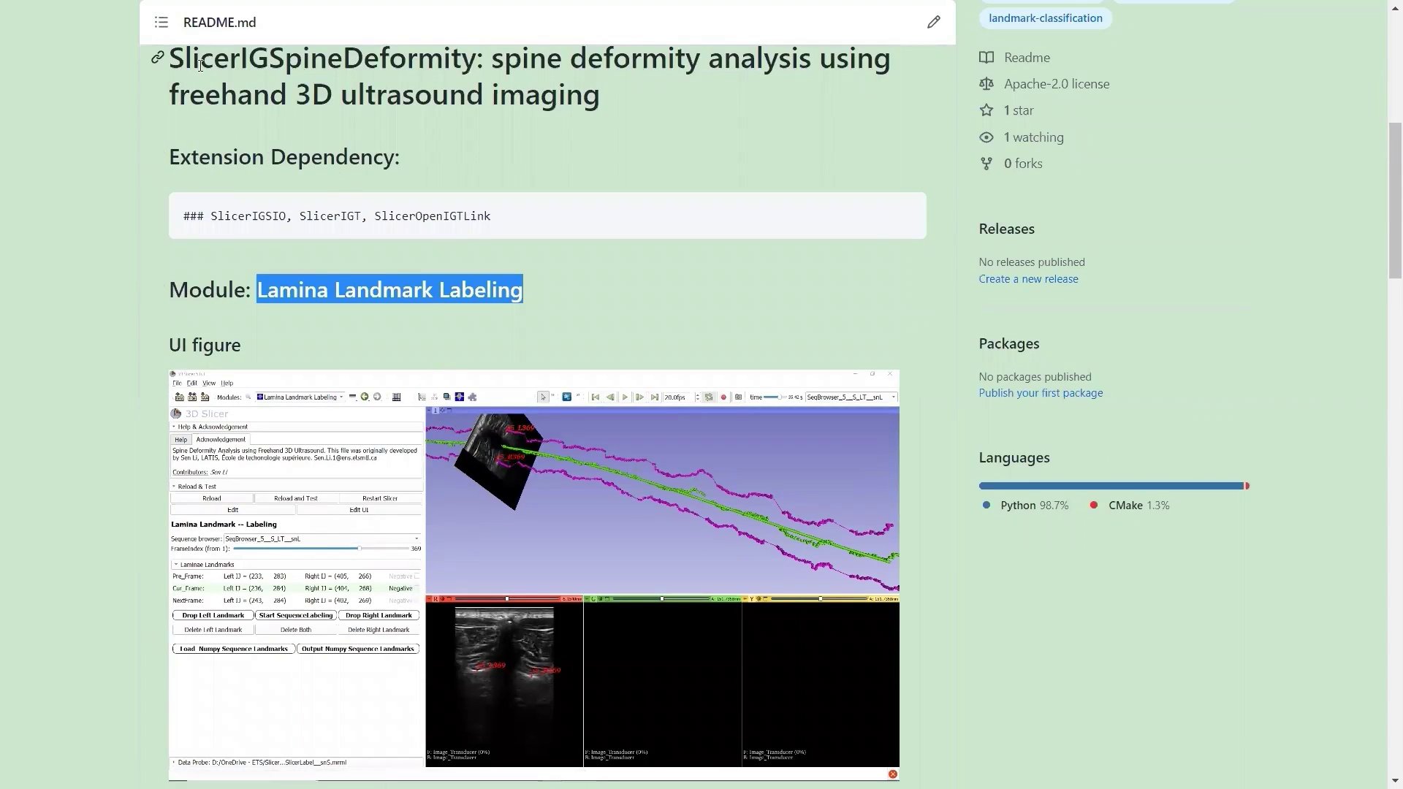
{"action": "left_click_drag", "start_coordinate": [186, 58], "coordinate": [492, 62]}
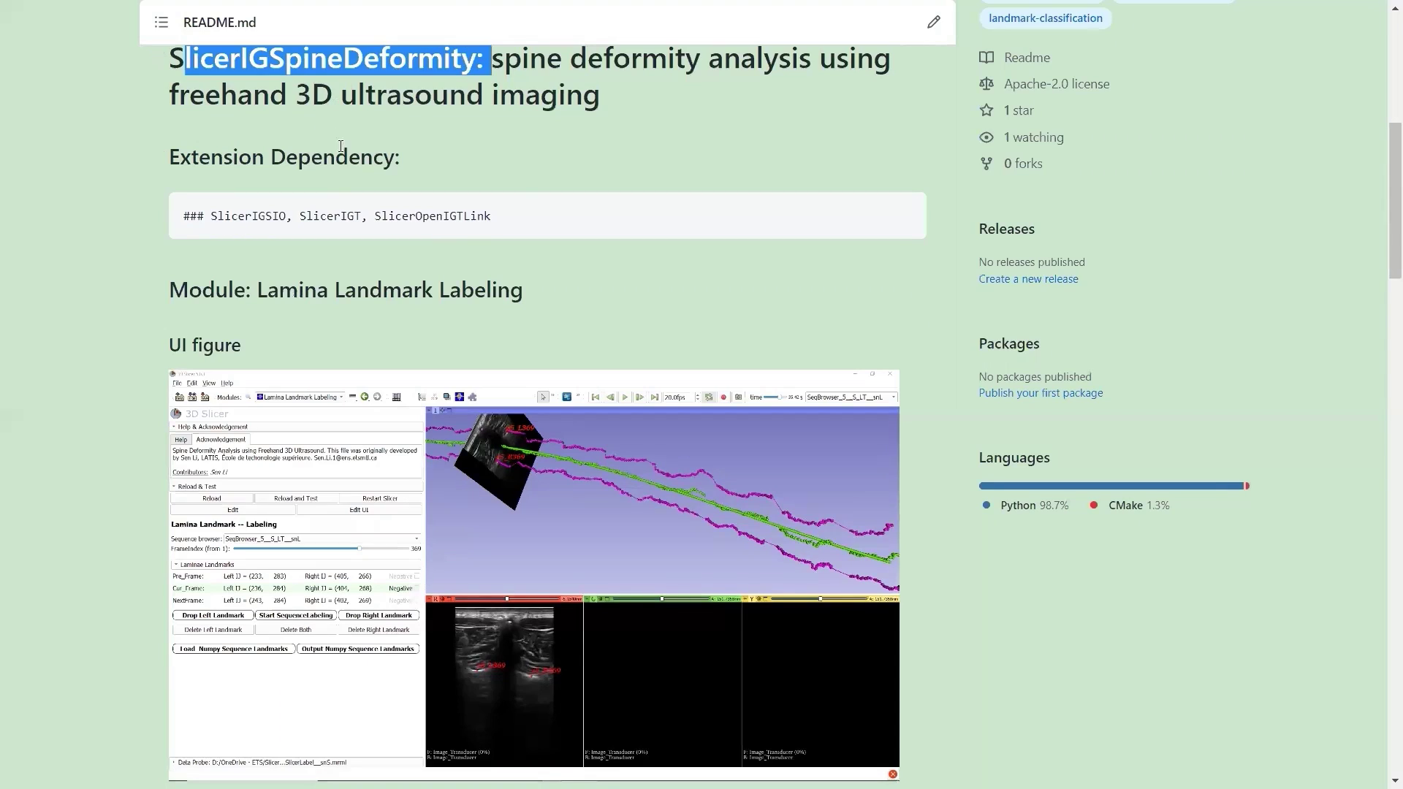
{"action": "left_click_drag", "start_coordinate": [272, 158], "coordinate": [379, 166]}
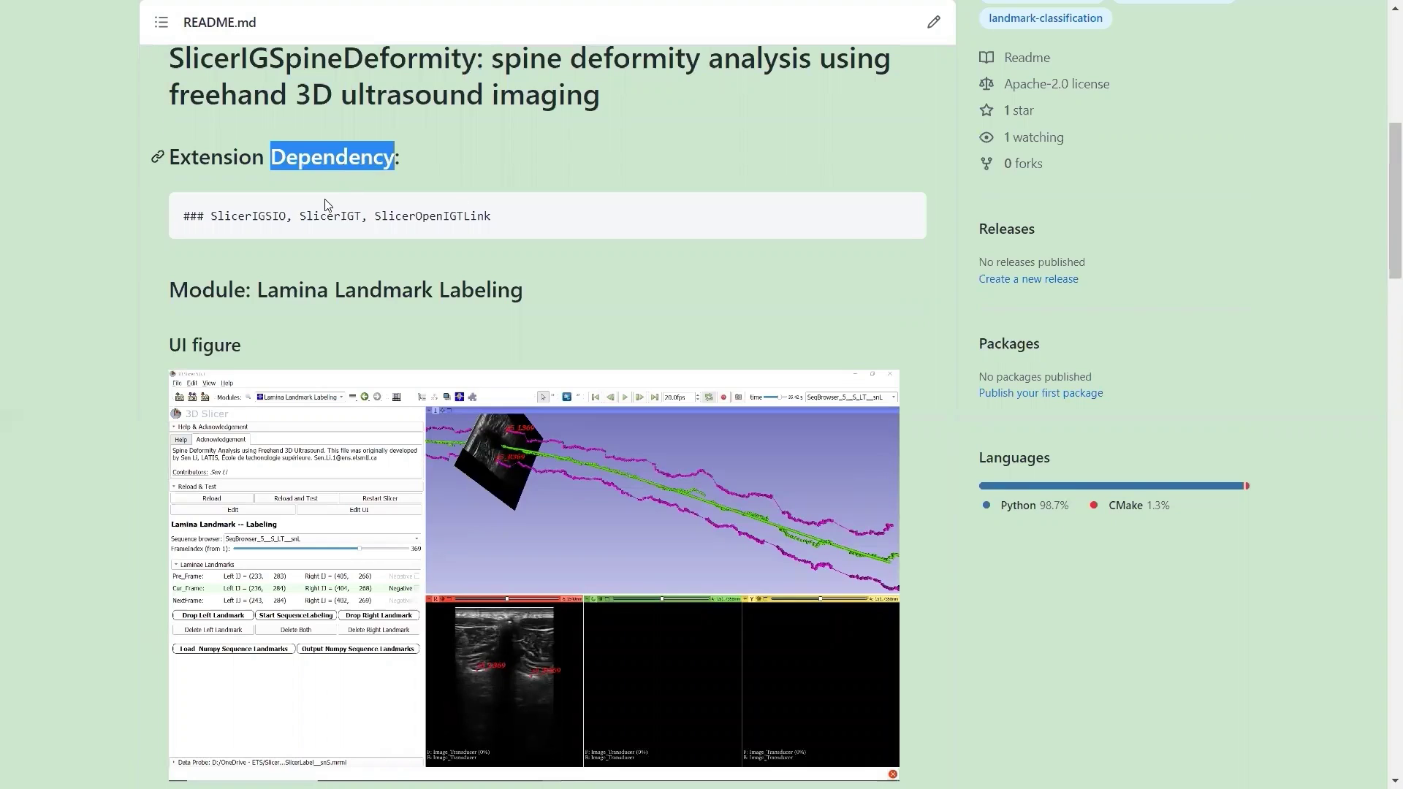
{"action": "left_click_drag", "start_coordinate": [341, 215], "coordinate": [491, 215]}
{"action": "left_click_drag", "start_coordinate": [176, 220], "coordinate": [155, 239]}
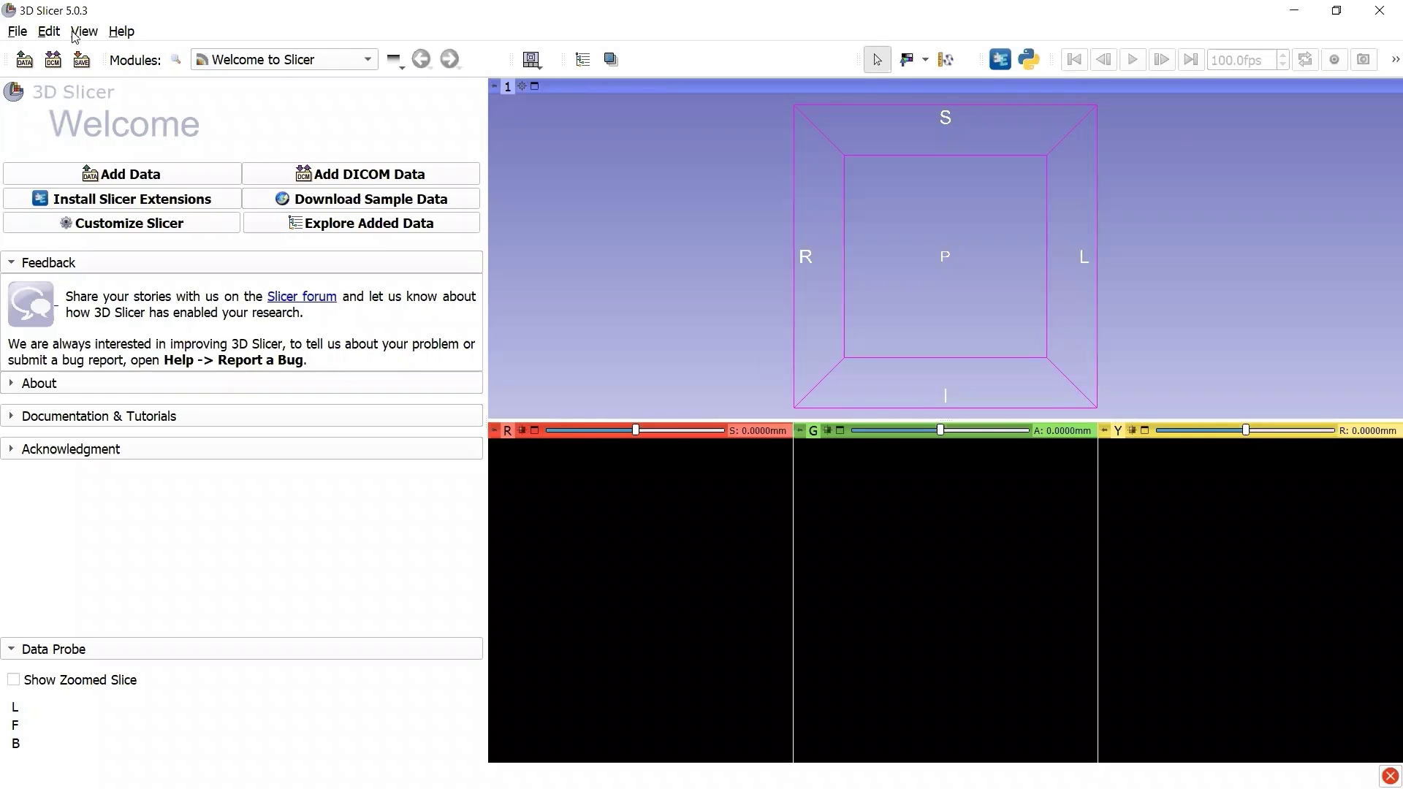
Switch to 3D Slicer, install the IGT extensions SlicerIGSIO, SlicerIGT and SlicerOpenIGTLink, and restart the application.
{"action": "left_click", "coordinate": [81, 31]}
{"action": "left_click", "coordinate": [128, 142]}
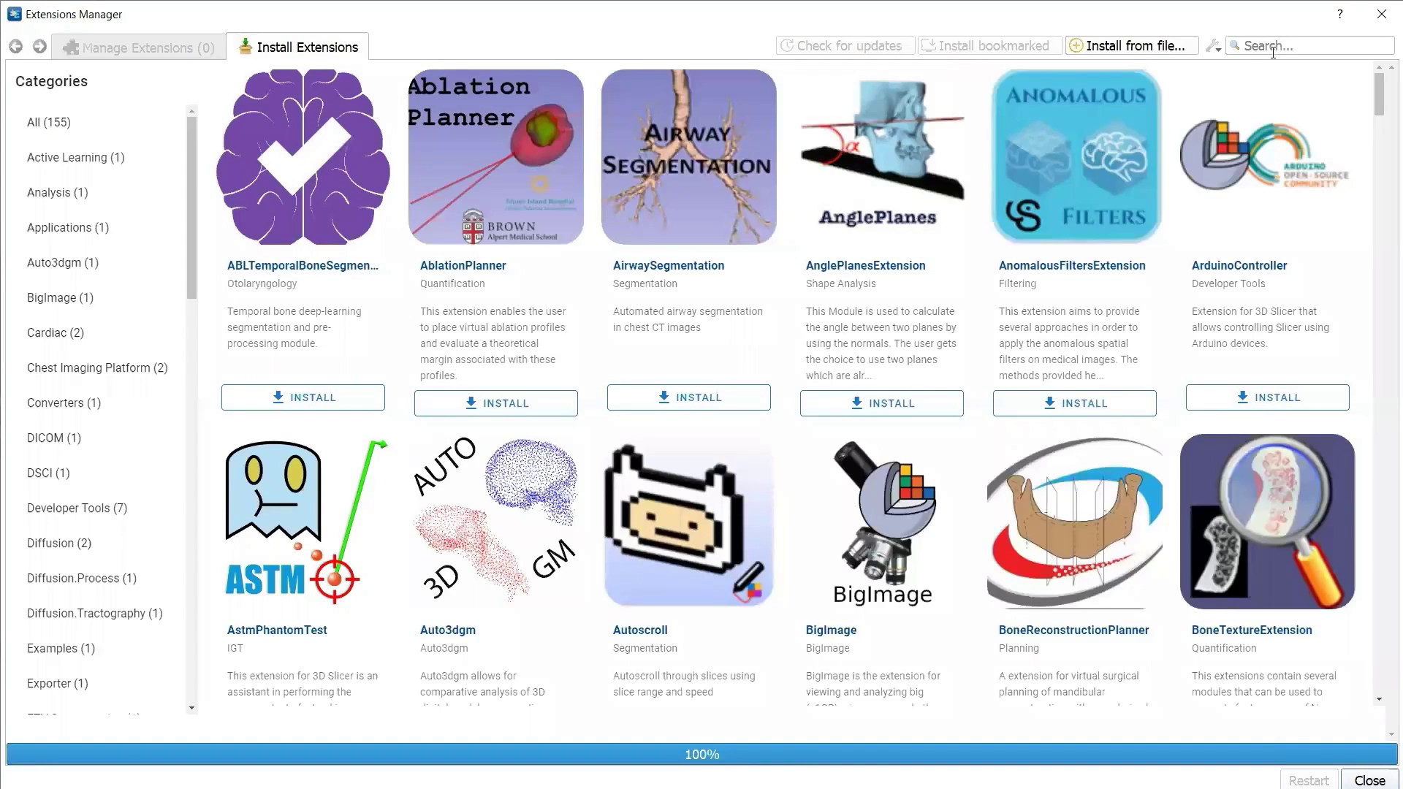
{"action": "left_click", "coordinate": [1272, 49]}
{"action": "type", "text": "IGT"}
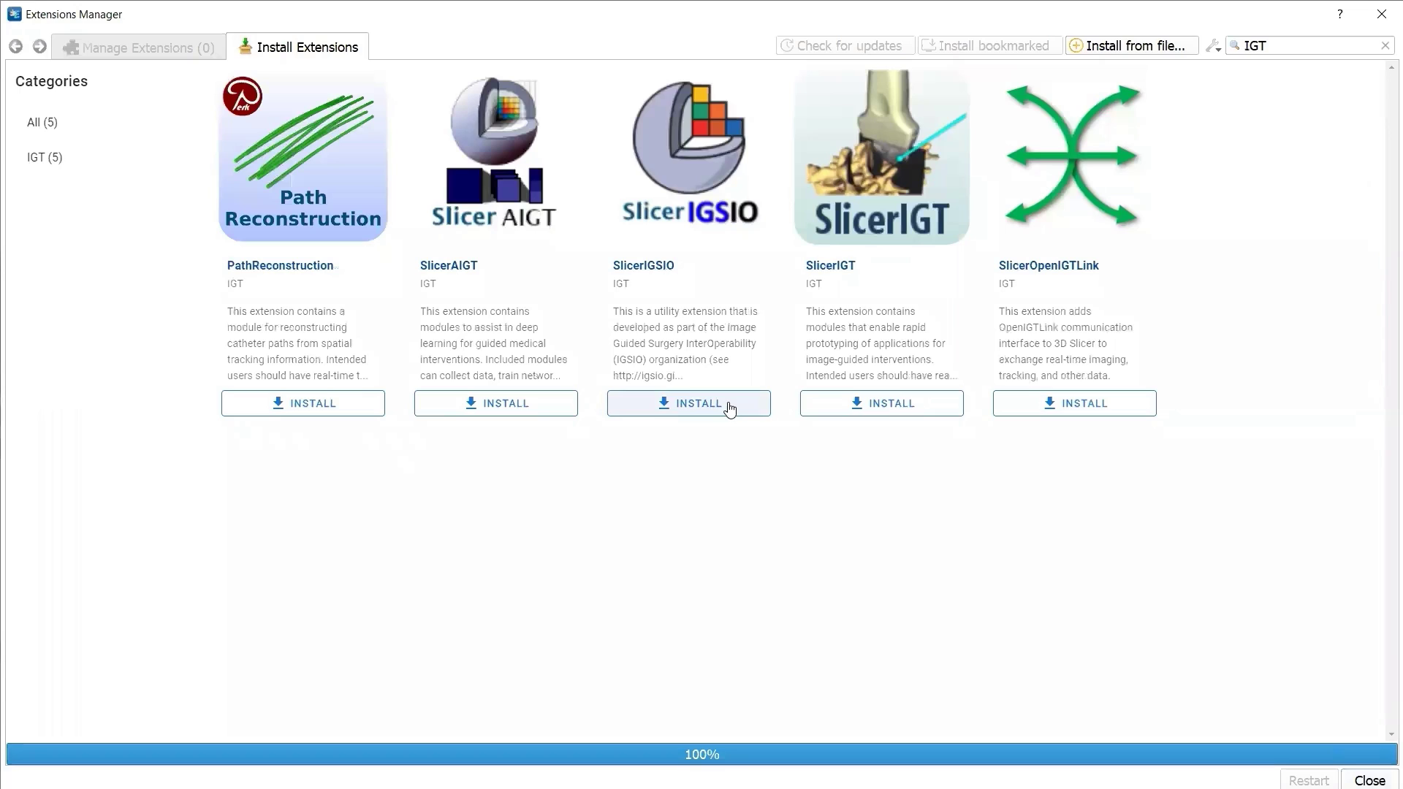
{"action": "left_click", "coordinate": [730, 409]}
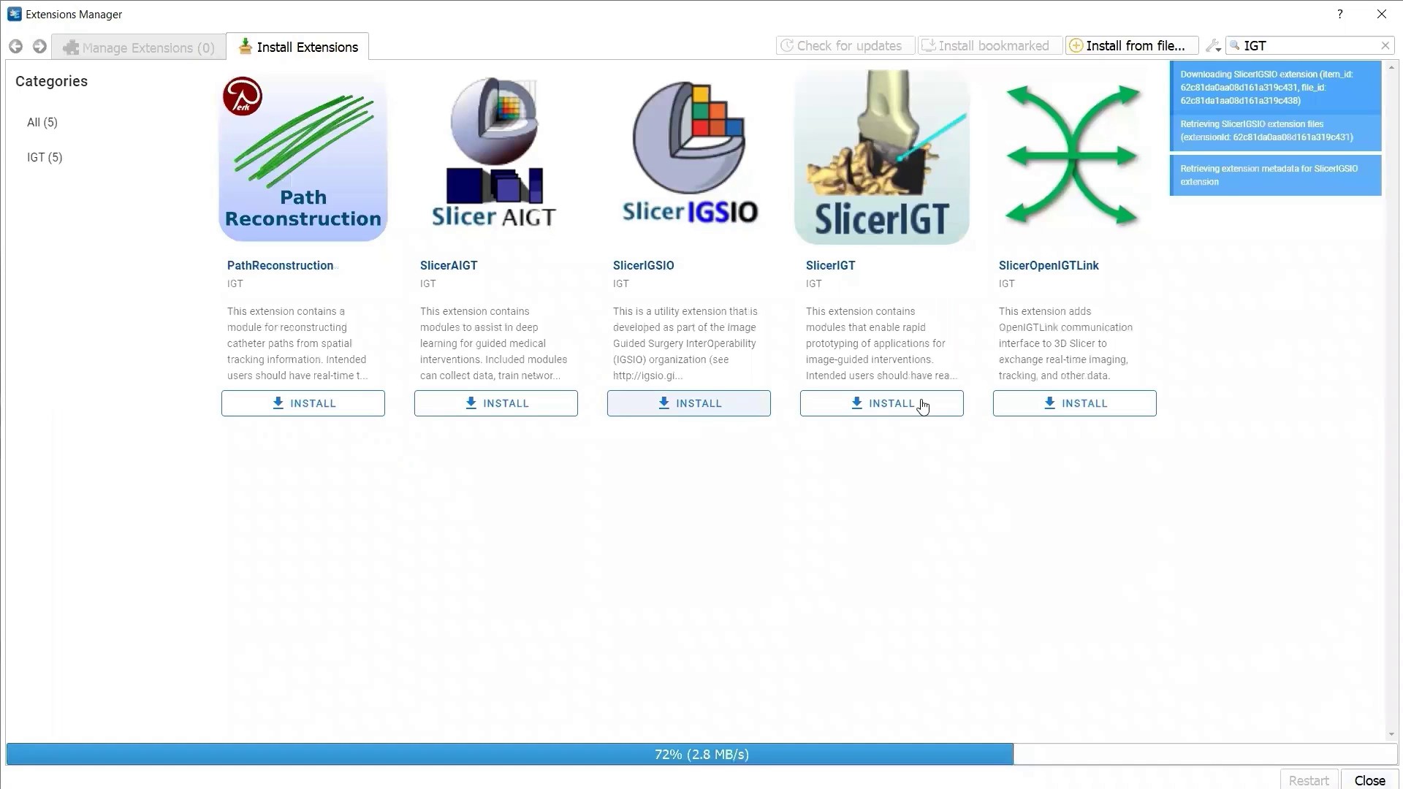
{"action": "left_click", "coordinate": [923, 406]}
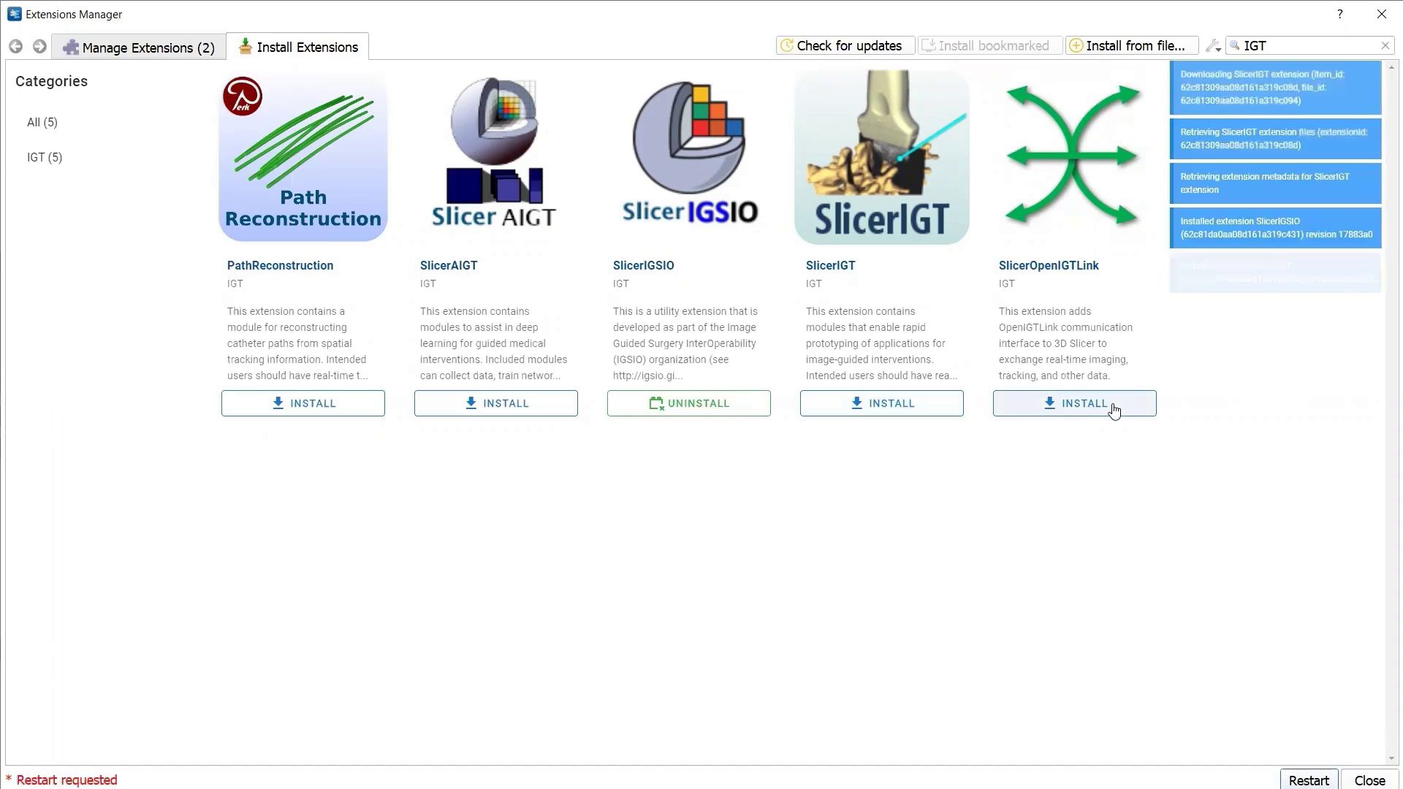
{"action": "left_click", "coordinate": [1113, 411]}
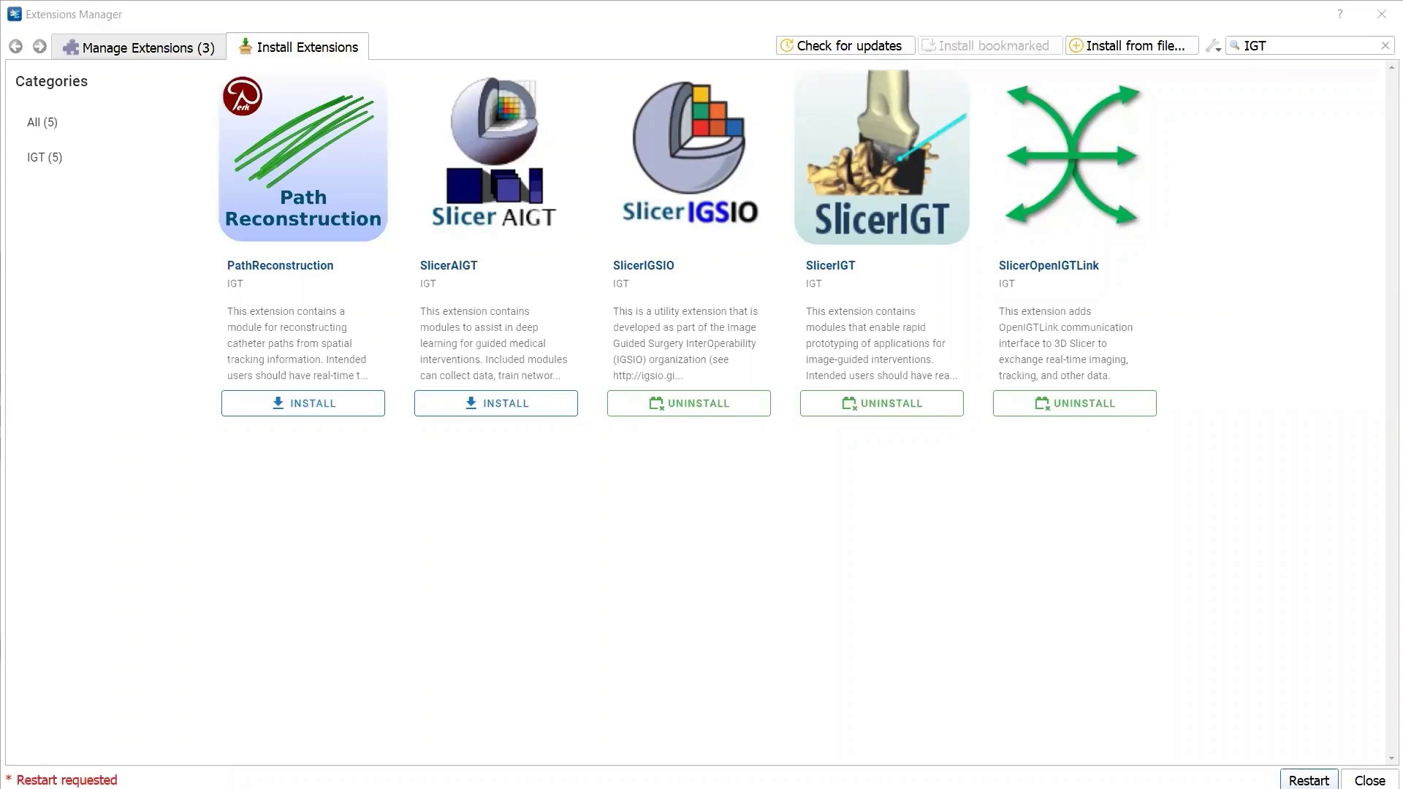
{"action": "left_click", "coordinate": [1307, 767]}
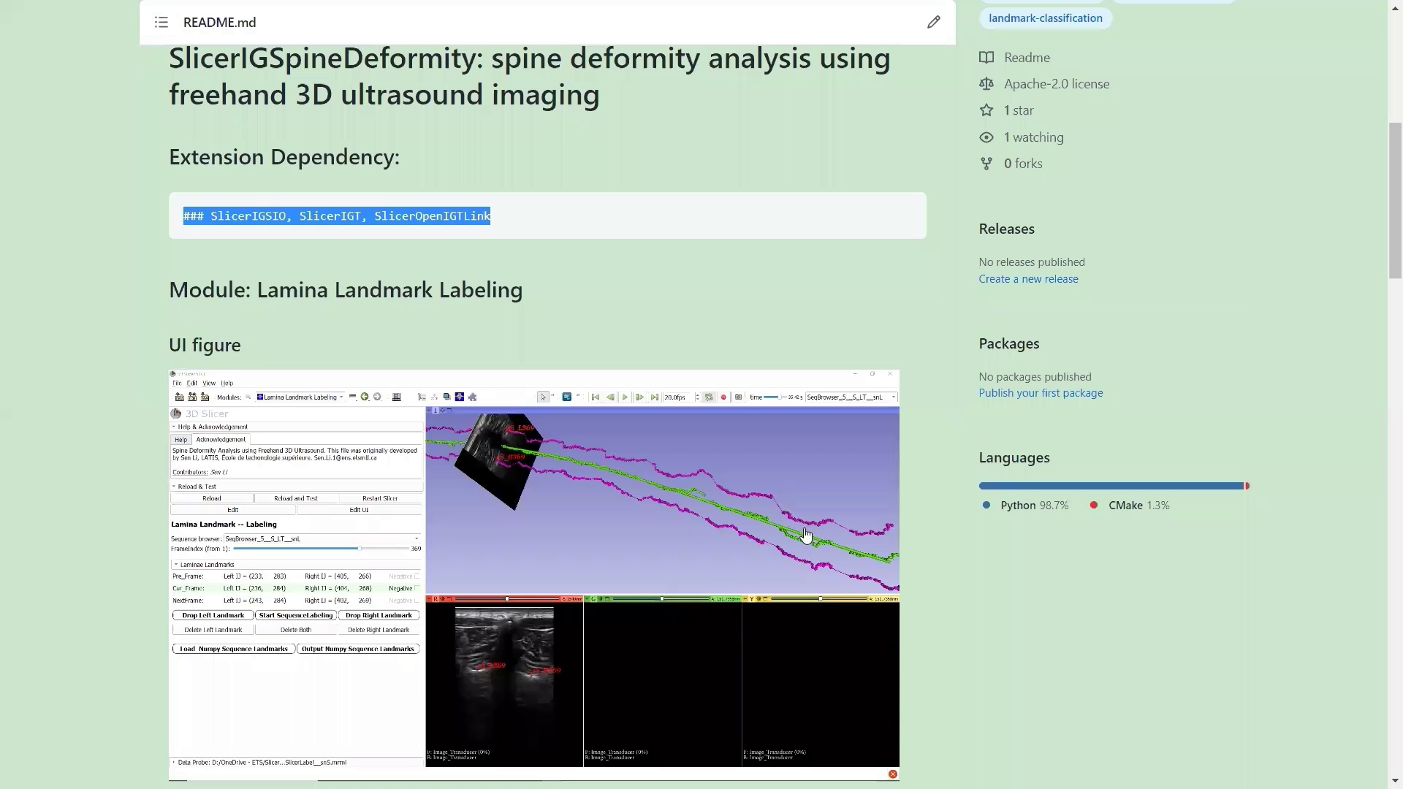
Return to the SlicerIGSpineDeformity GitHub repository and download its source code as a ZIP file.
{"action": "scroll", "coordinate": [512, 475], "scroll_direction": "up", "scroll_amount": 7}
{"action": "left_click", "coordinate": [935, 200]}
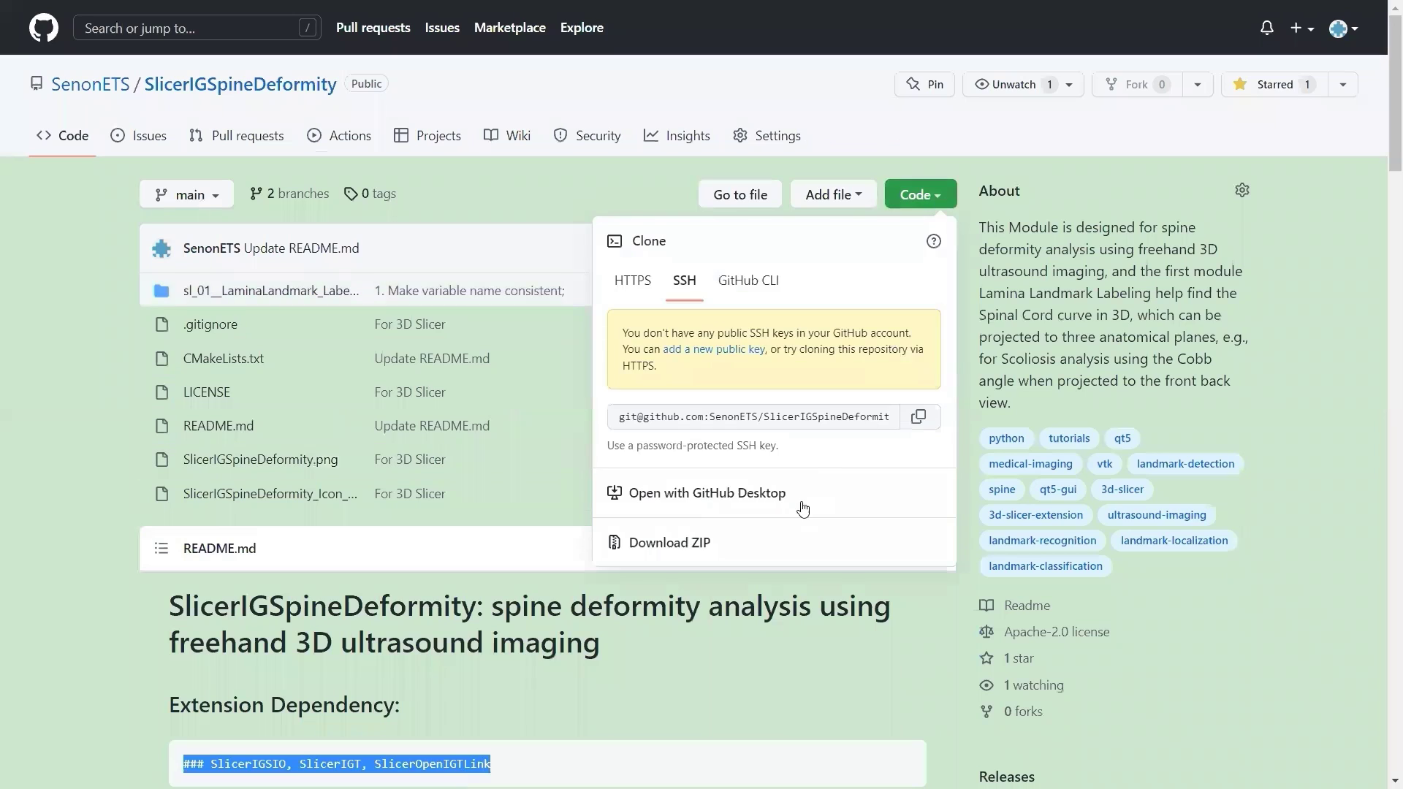
{"action": "left_click", "coordinate": [750, 548]}
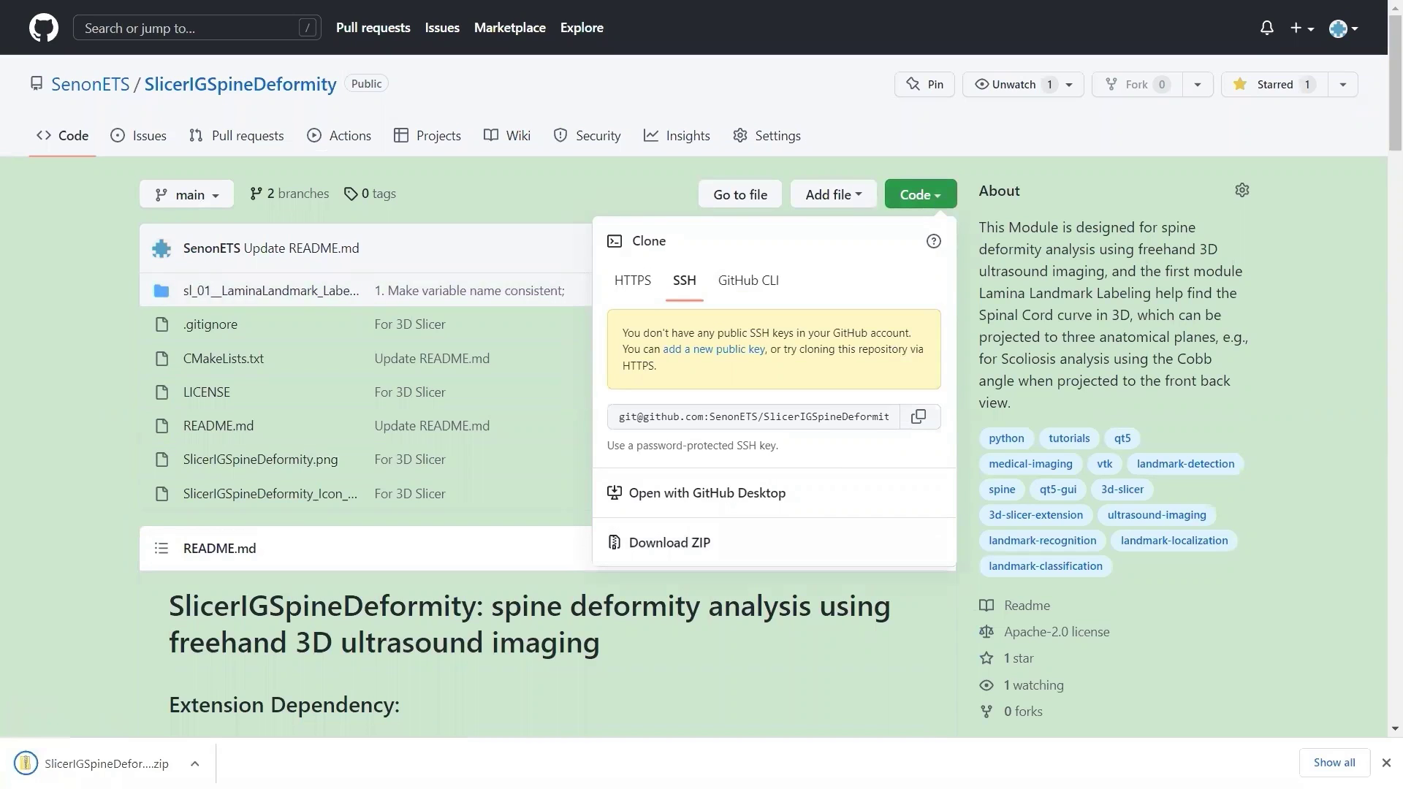
Extract SlicerIGSpineDeformity-main.zip in the E:\Downloads folder and open the extracted SlicerIGSpineDeformity-main folder.
{"action": "double_click", "coordinate": [387, 503]}
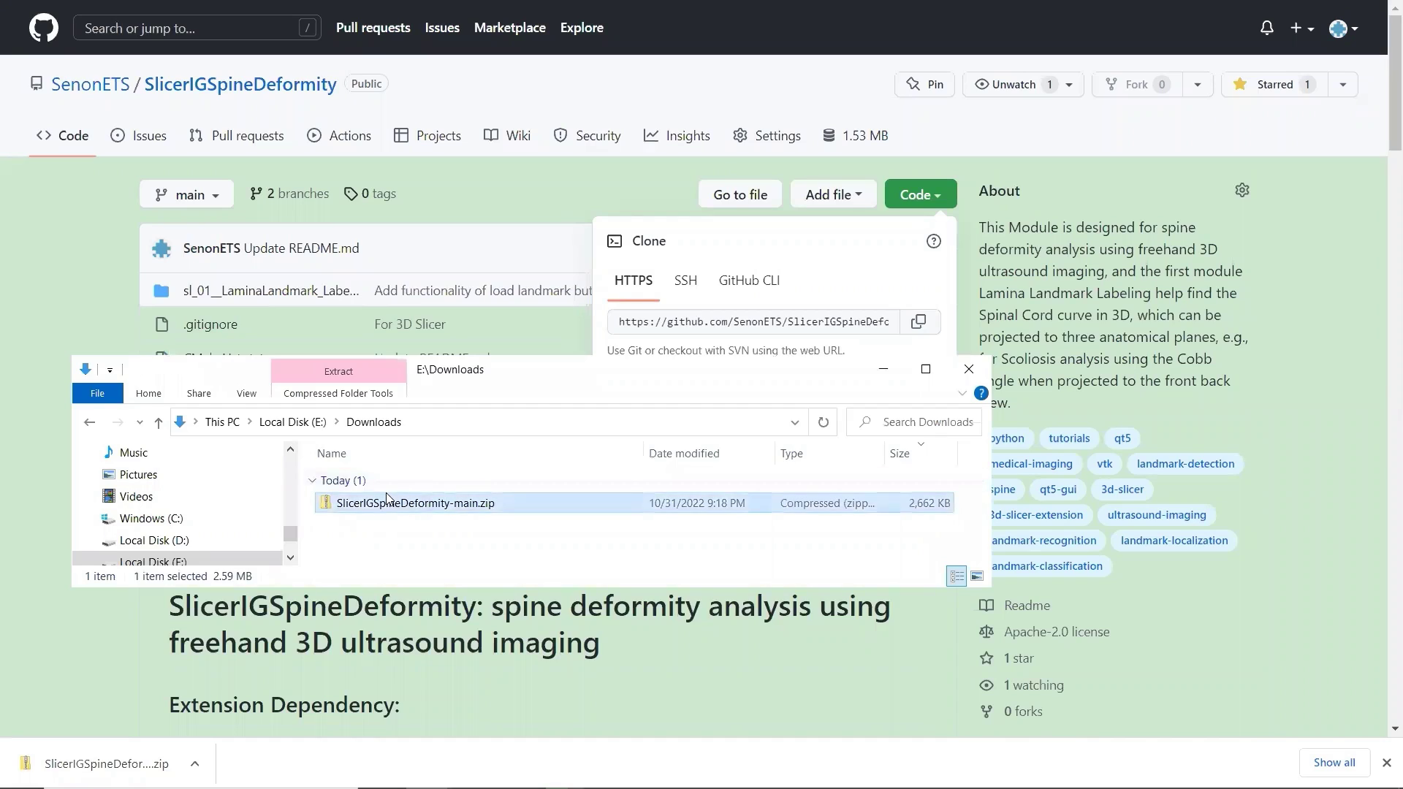
{"action": "left_click", "coordinate": [376, 423]}
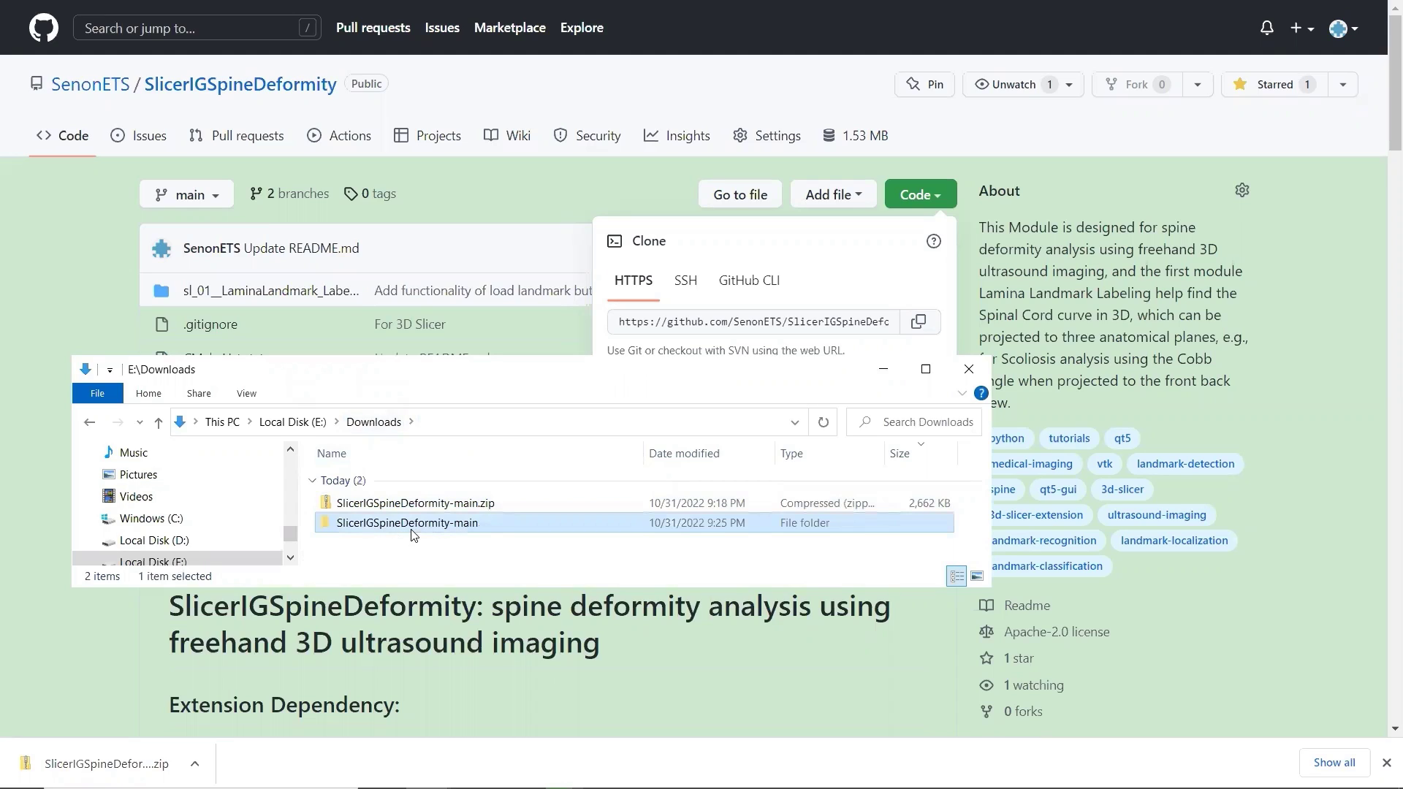
{"action": "double_click", "coordinate": [413, 531]}
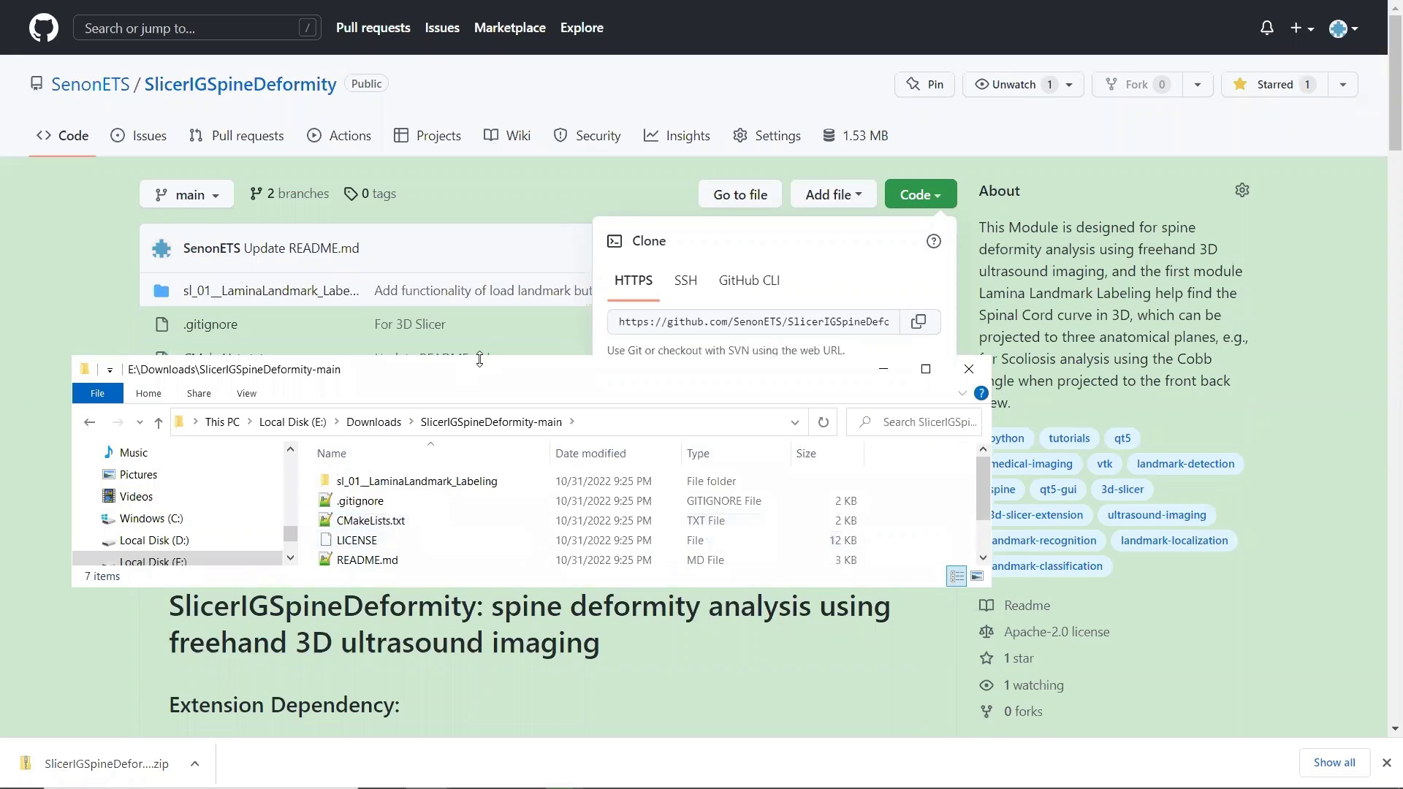
{"action": "left_click_drag", "start_coordinate": [480, 356], "coordinate": [480, 325]}
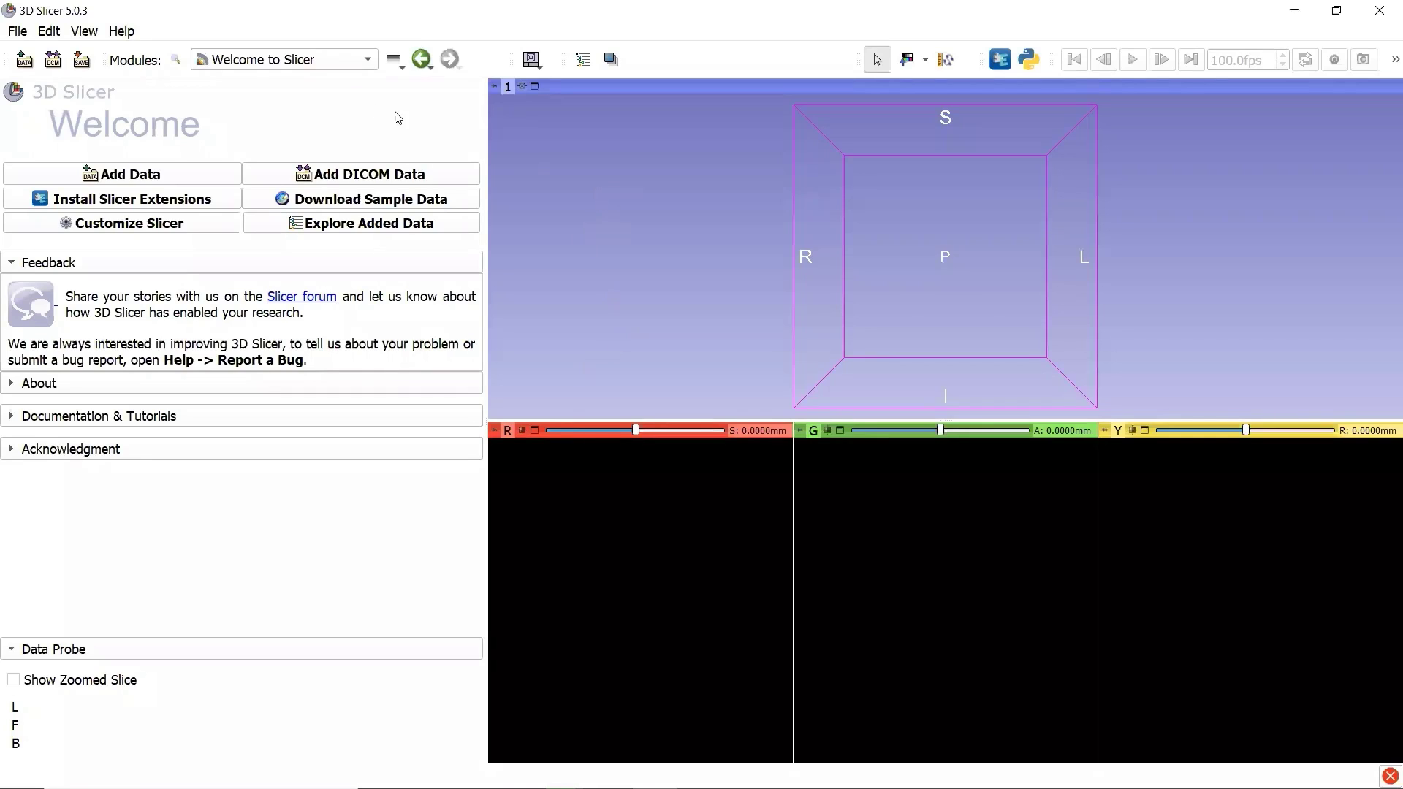
Switch to 3D Slicer and open the Extension Wizard module from the developer tools, reviewing its help description.
{"action": "left_click", "coordinate": [241, 63]}
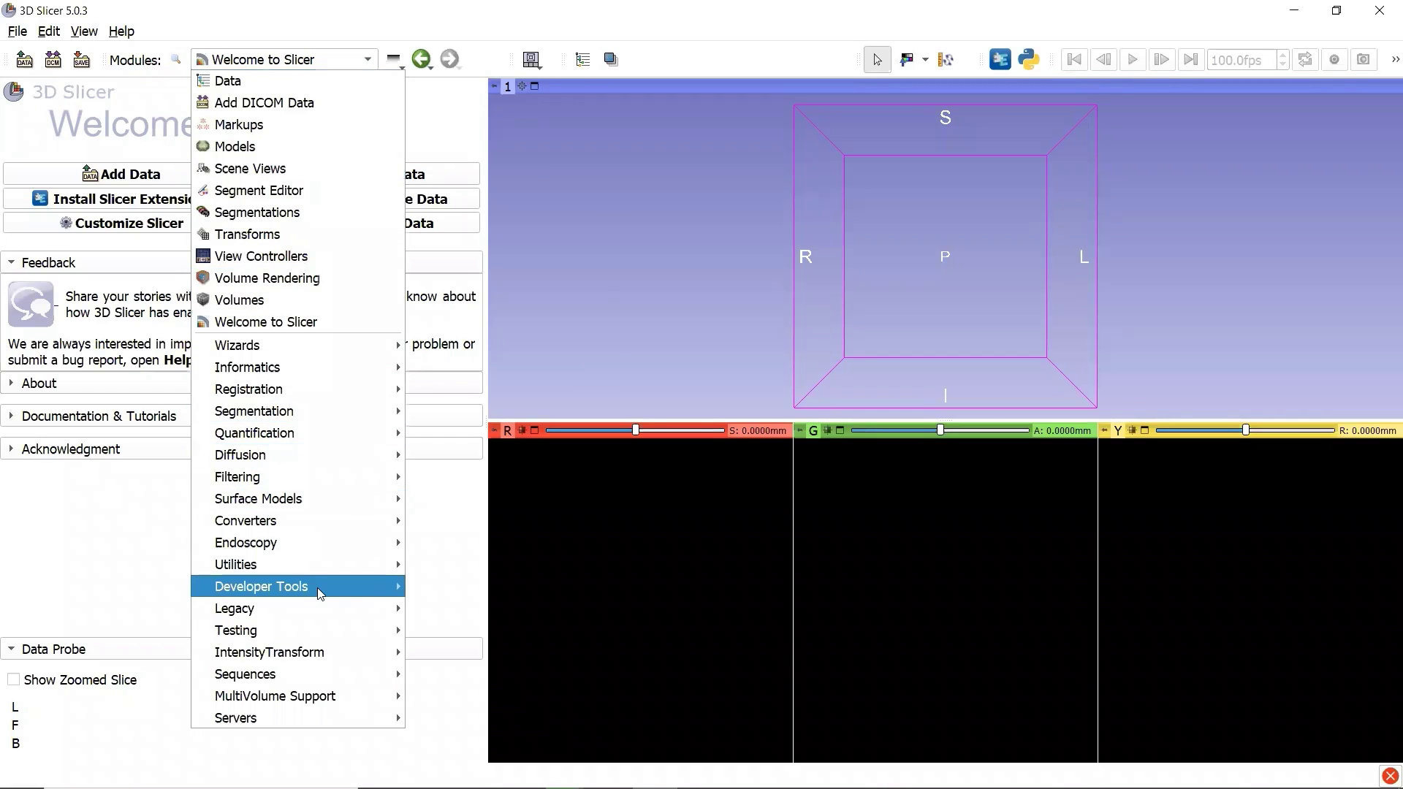
{"action": "mouse_move", "coordinate": [348, 597]}
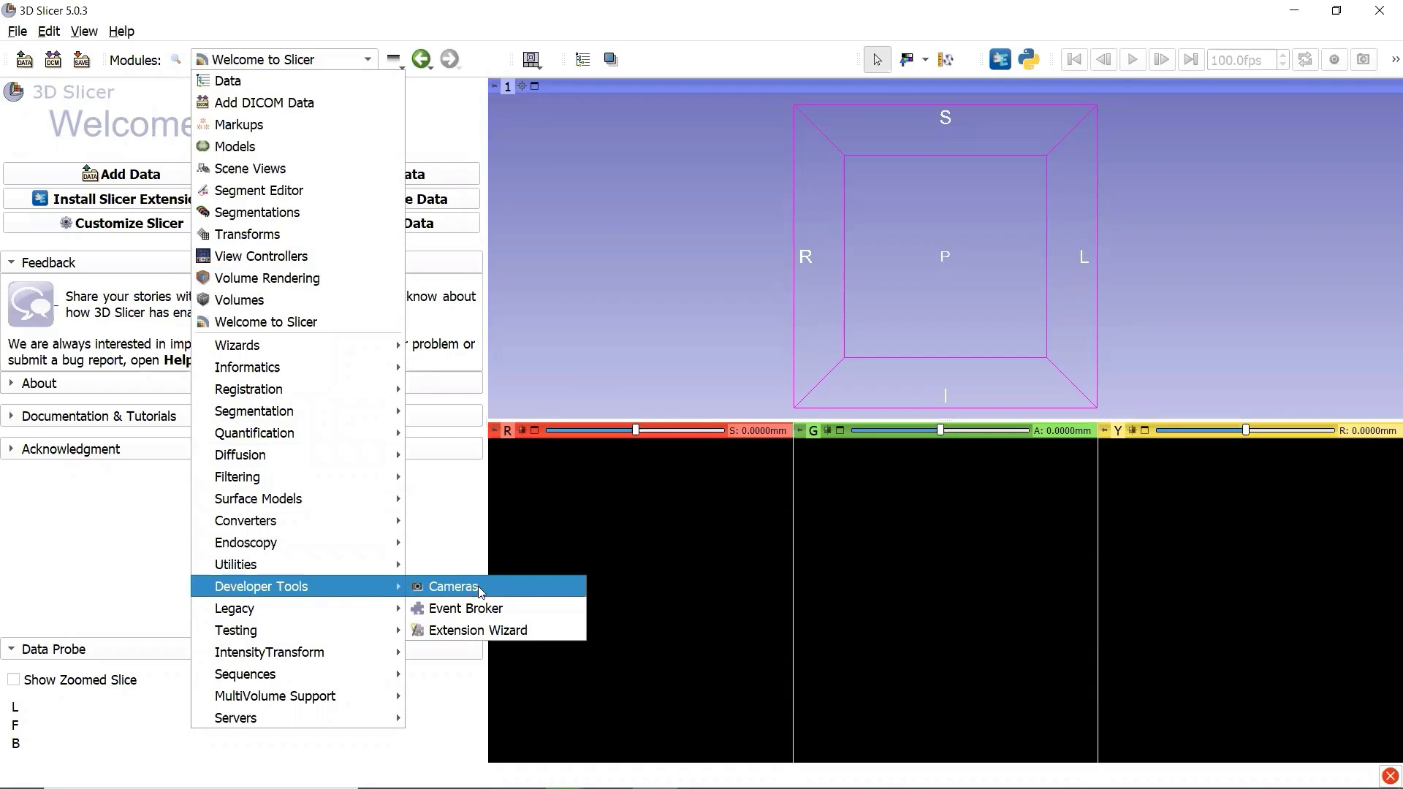
{"action": "left_click", "coordinate": [538, 632]}
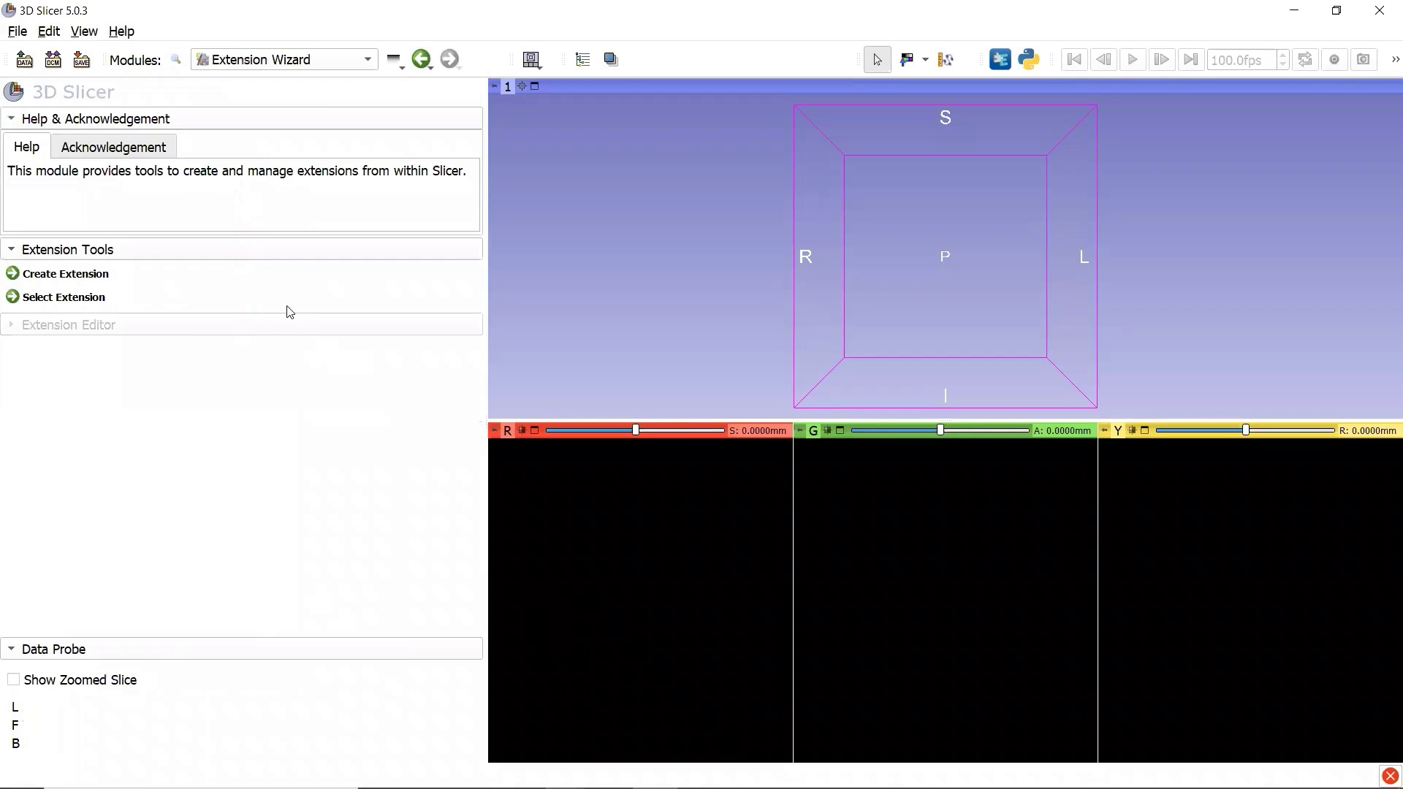
{"action": "left_click_drag", "start_coordinate": [184, 175], "coordinate": [464, 173]}
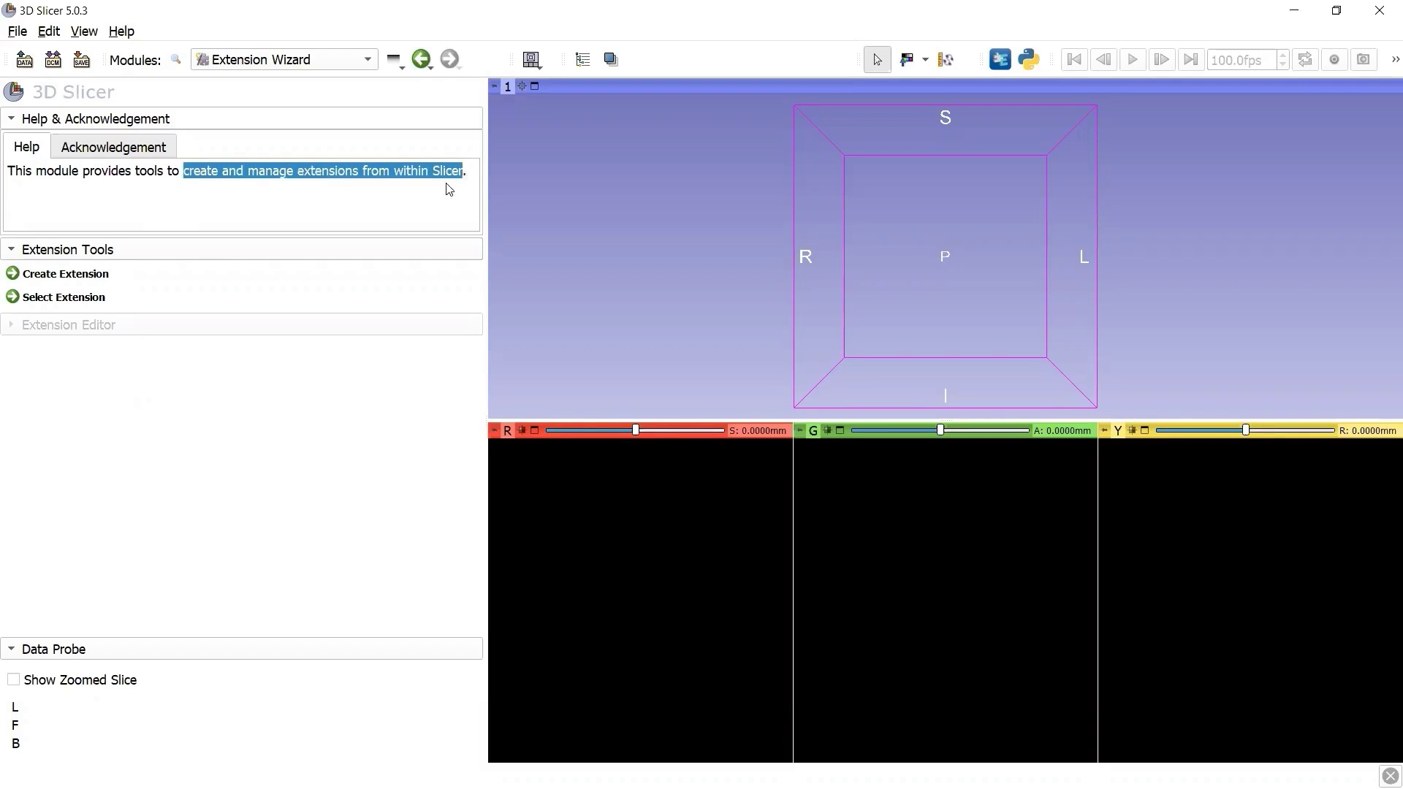
{"action": "left_click", "coordinate": [270, 223]}
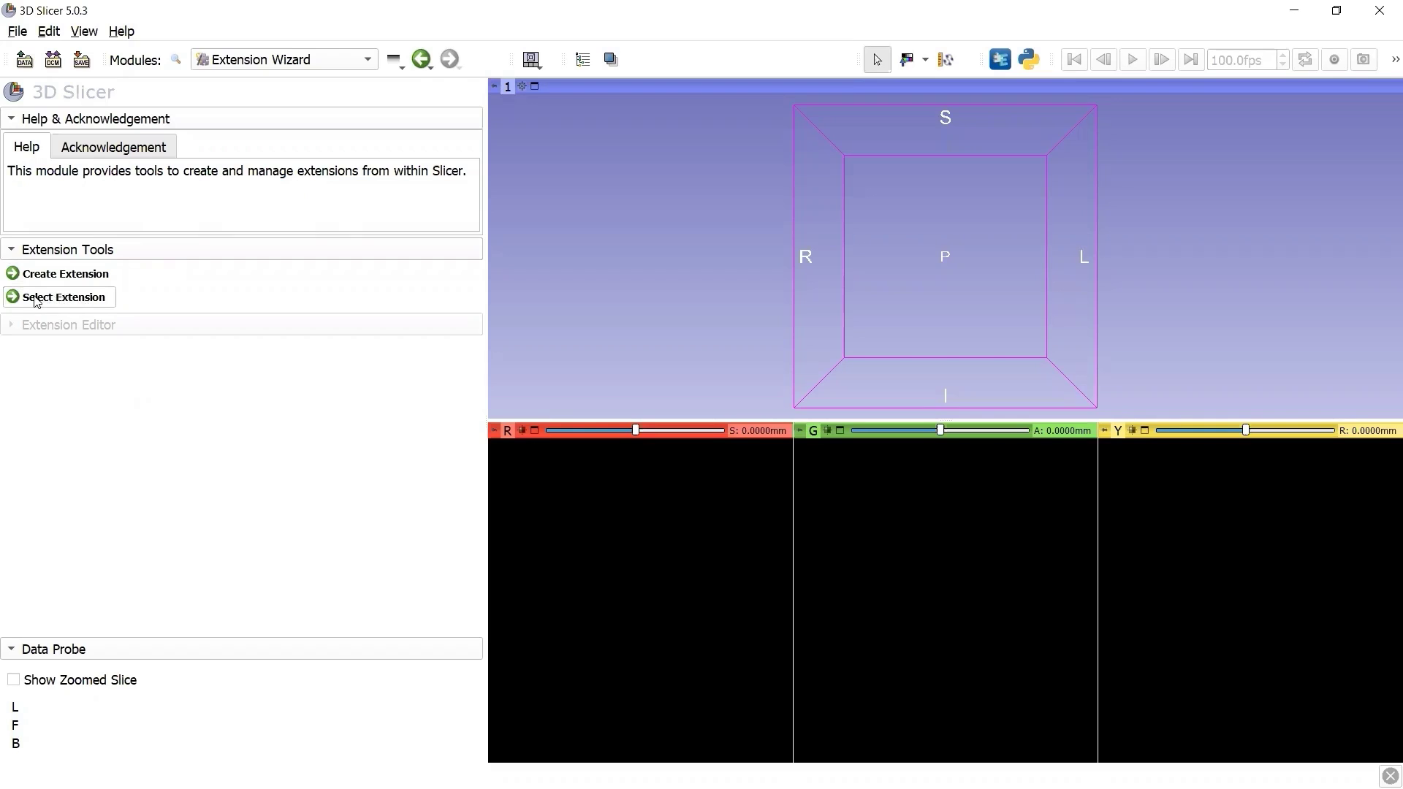
Select the SlicerIGSpineDeformity-main folder in Downloads as the extension and load its sl_01__LaminaLandmark_Labeling module, adding it to the search paths.
{"action": "left_click", "coordinate": [76, 308]}
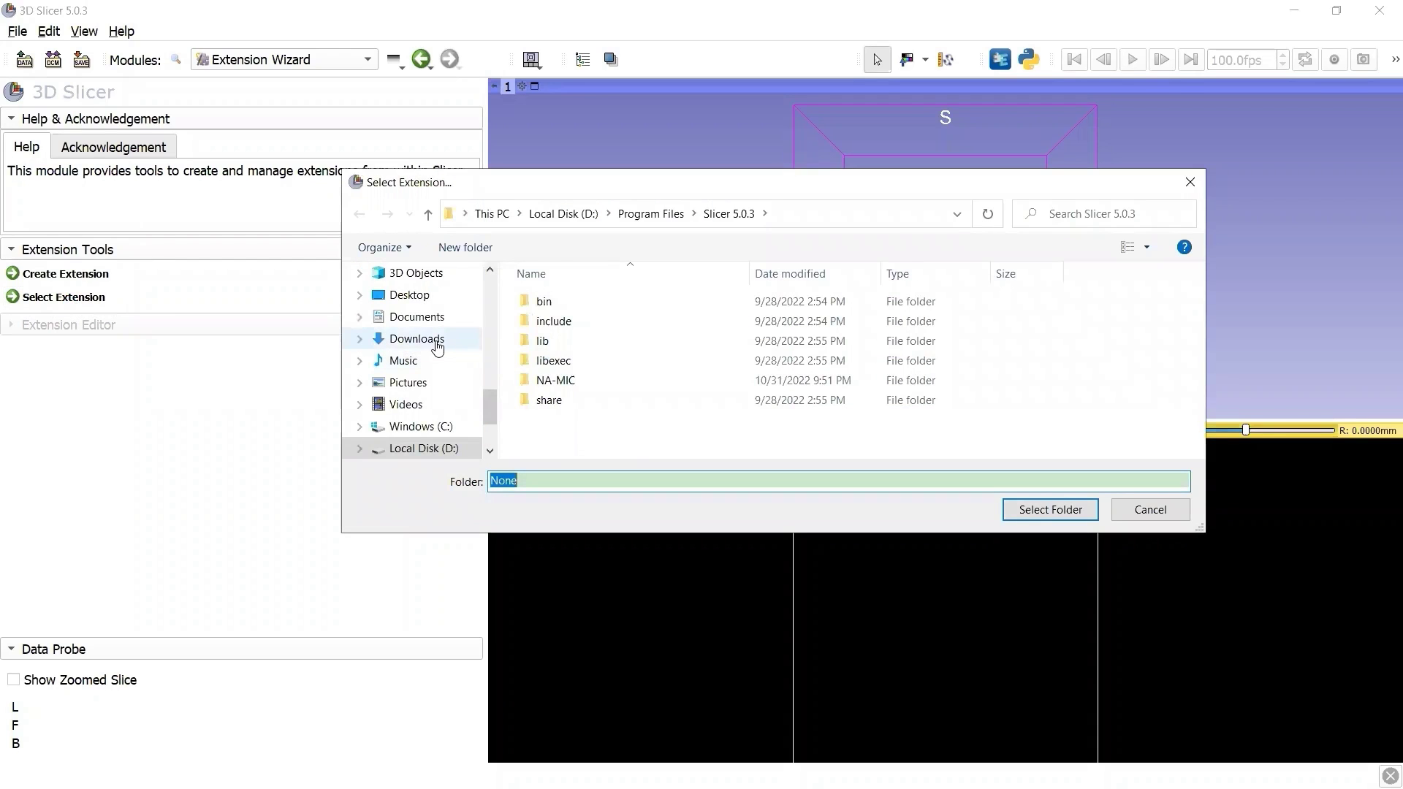
{"action": "left_click", "coordinate": [446, 345]}
{"action": "left_click", "coordinate": [661, 327]}
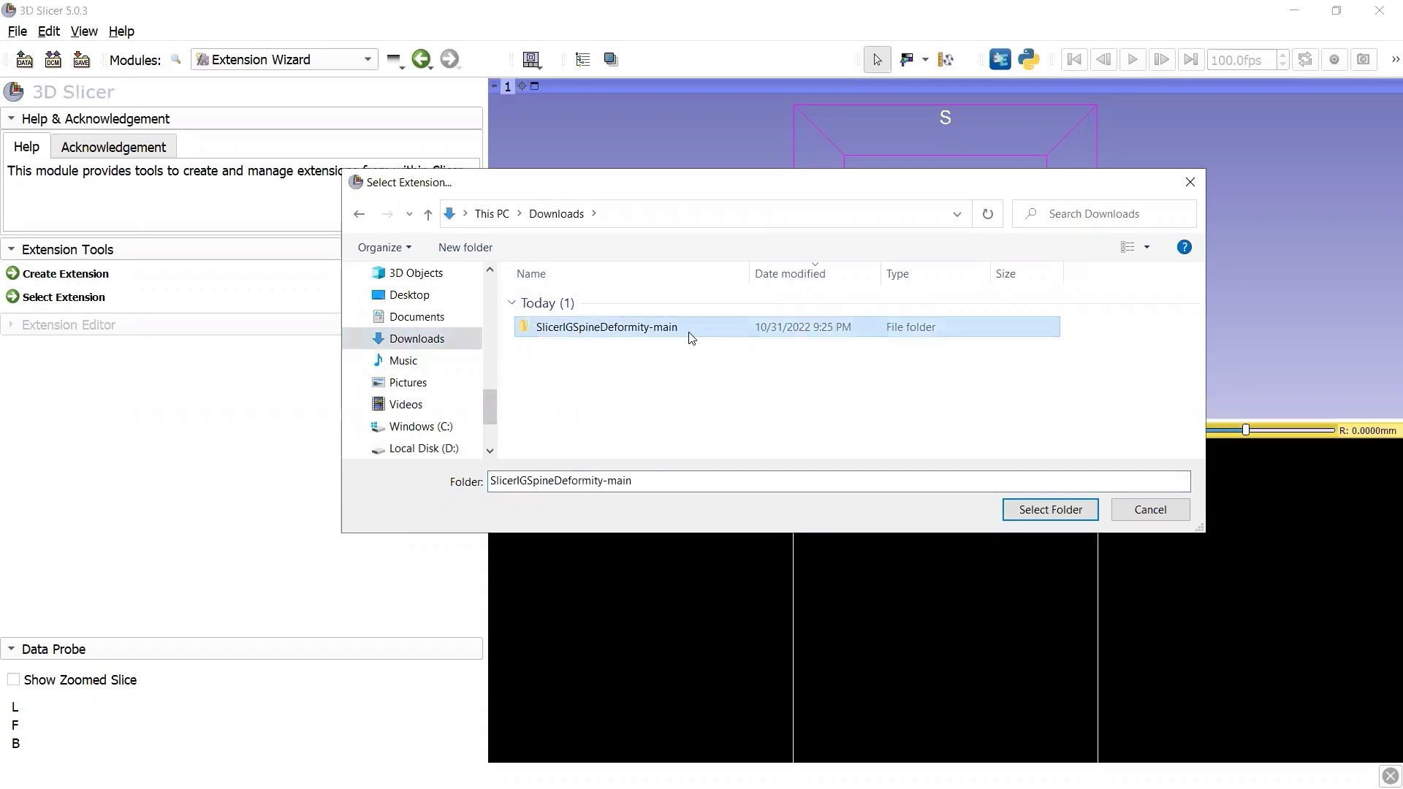
{"action": "double_click", "coordinate": [691, 328]}
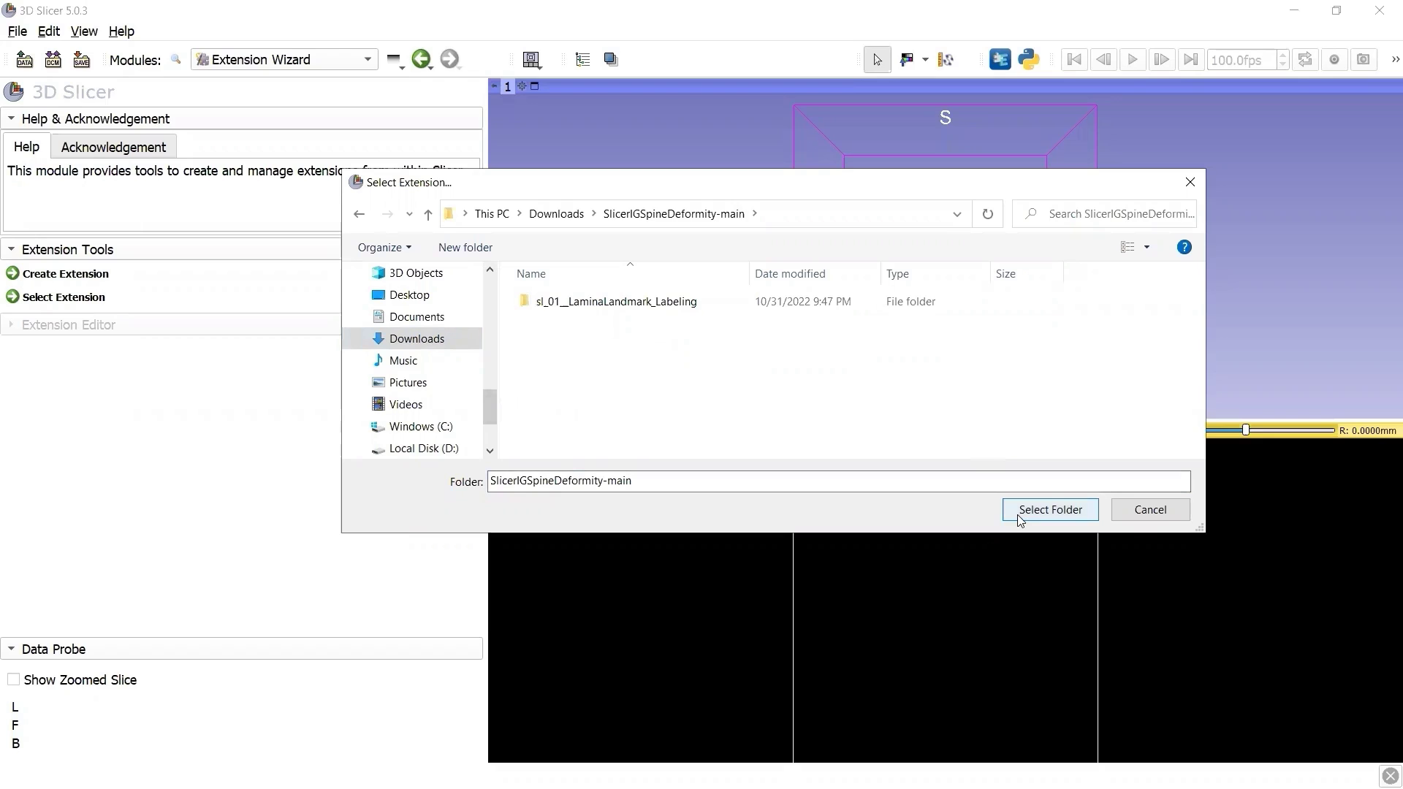
{"action": "left_click", "coordinate": [1050, 509]}
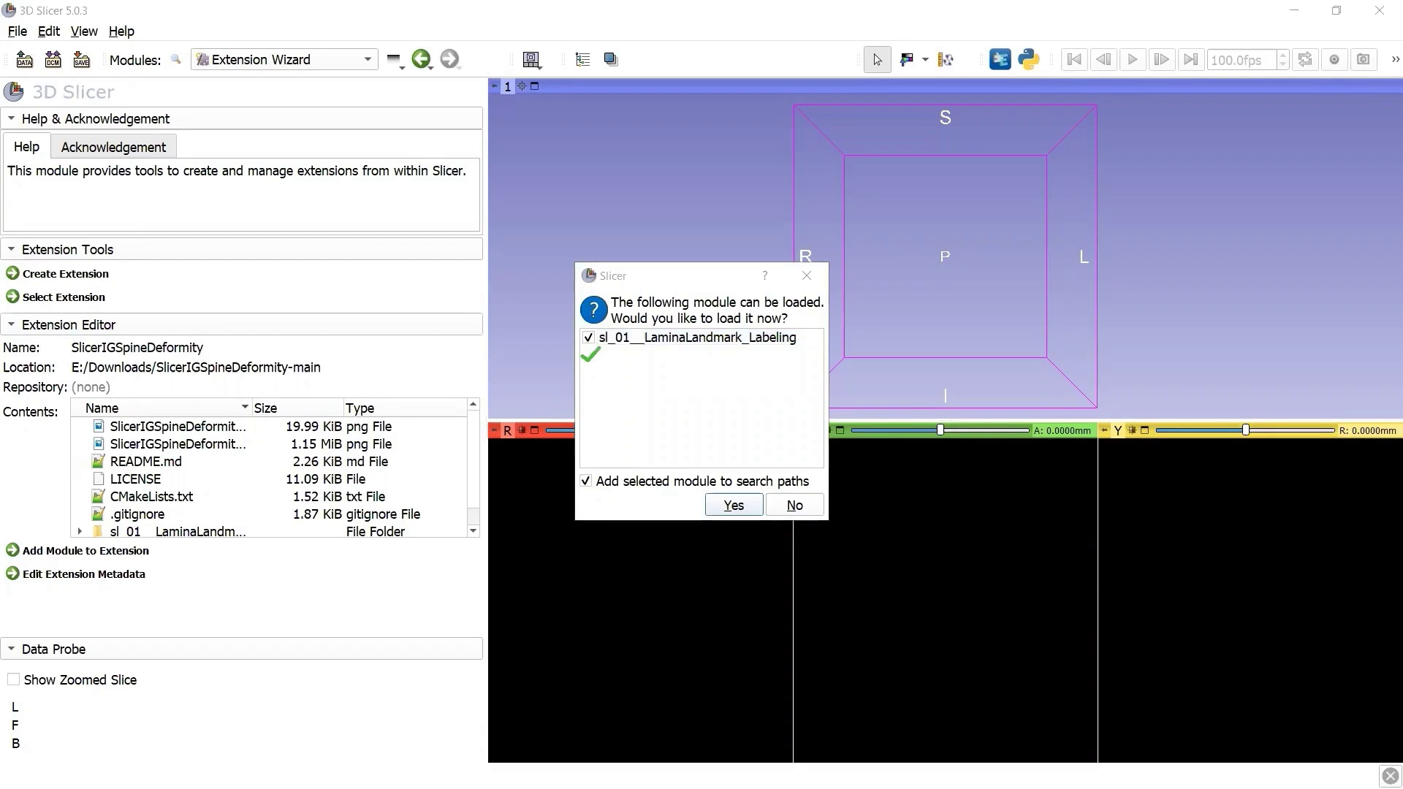
{"action": "left_click", "coordinate": [746, 499]}
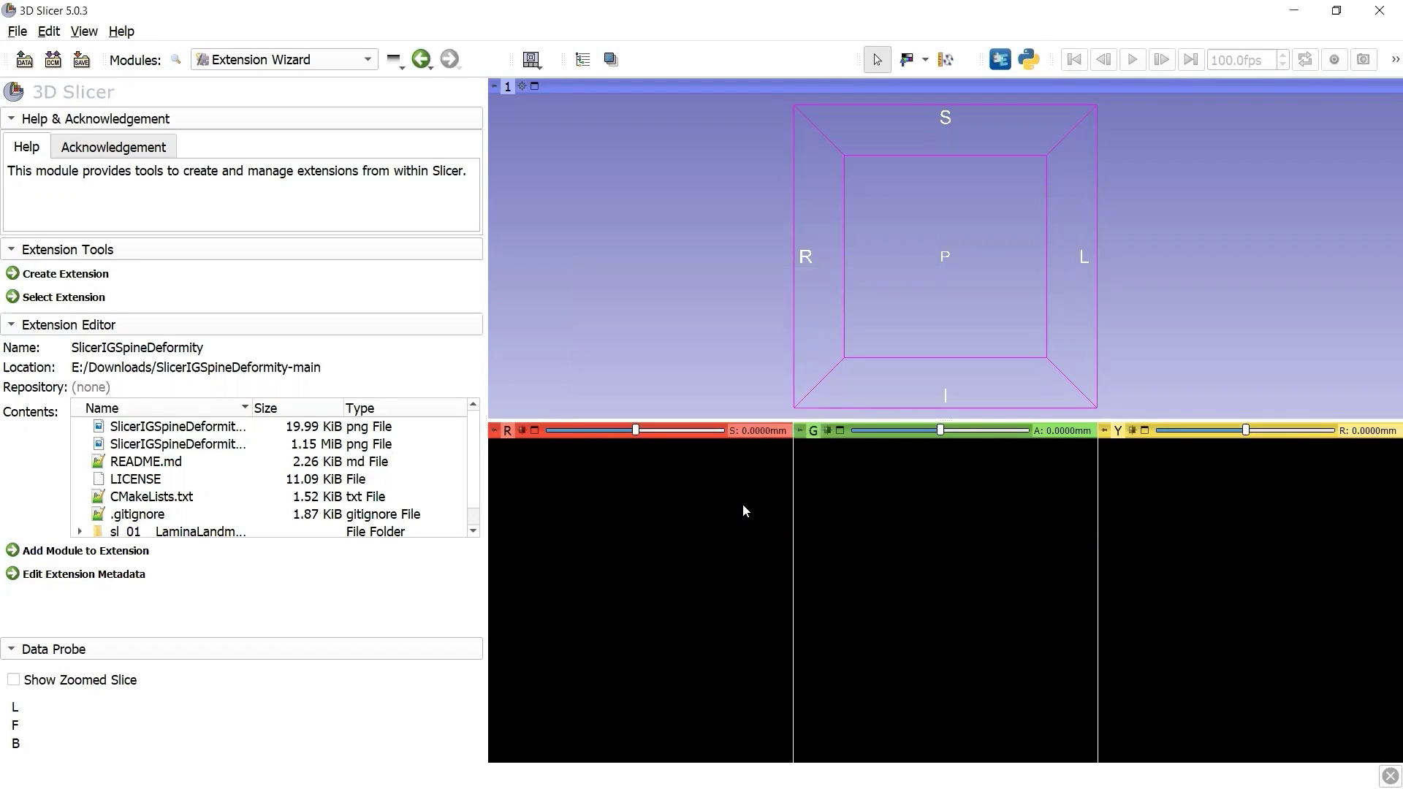
View the Extension Wizard's acknowledgement and switch to the Lamina Landmark Labeling module in the IGT category.
{"action": "left_click", "coordinate": [144, 150]}
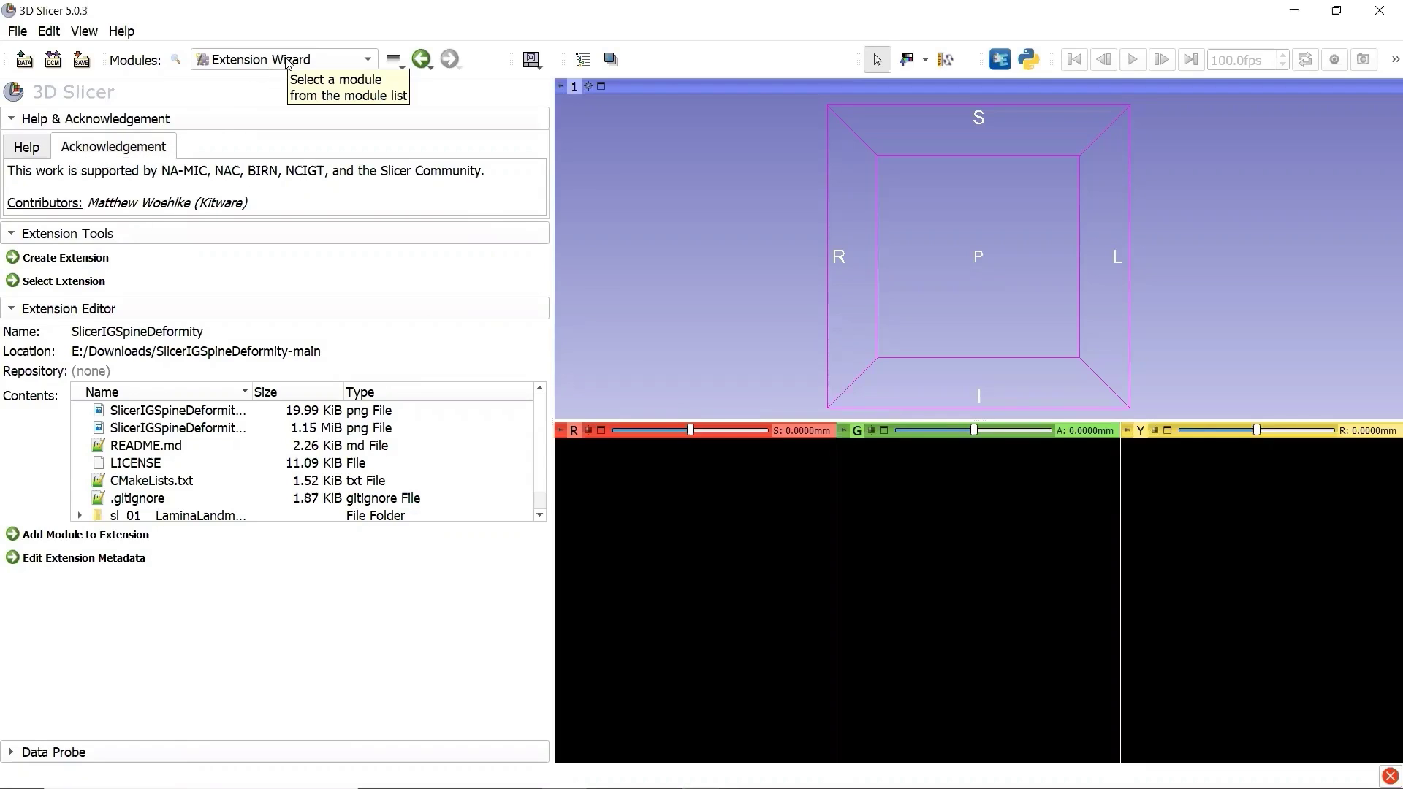
{"action": "left_click", "coordinate": [287, 63]}
{"action": "mouse_move", "coordinate": [289, 477]}
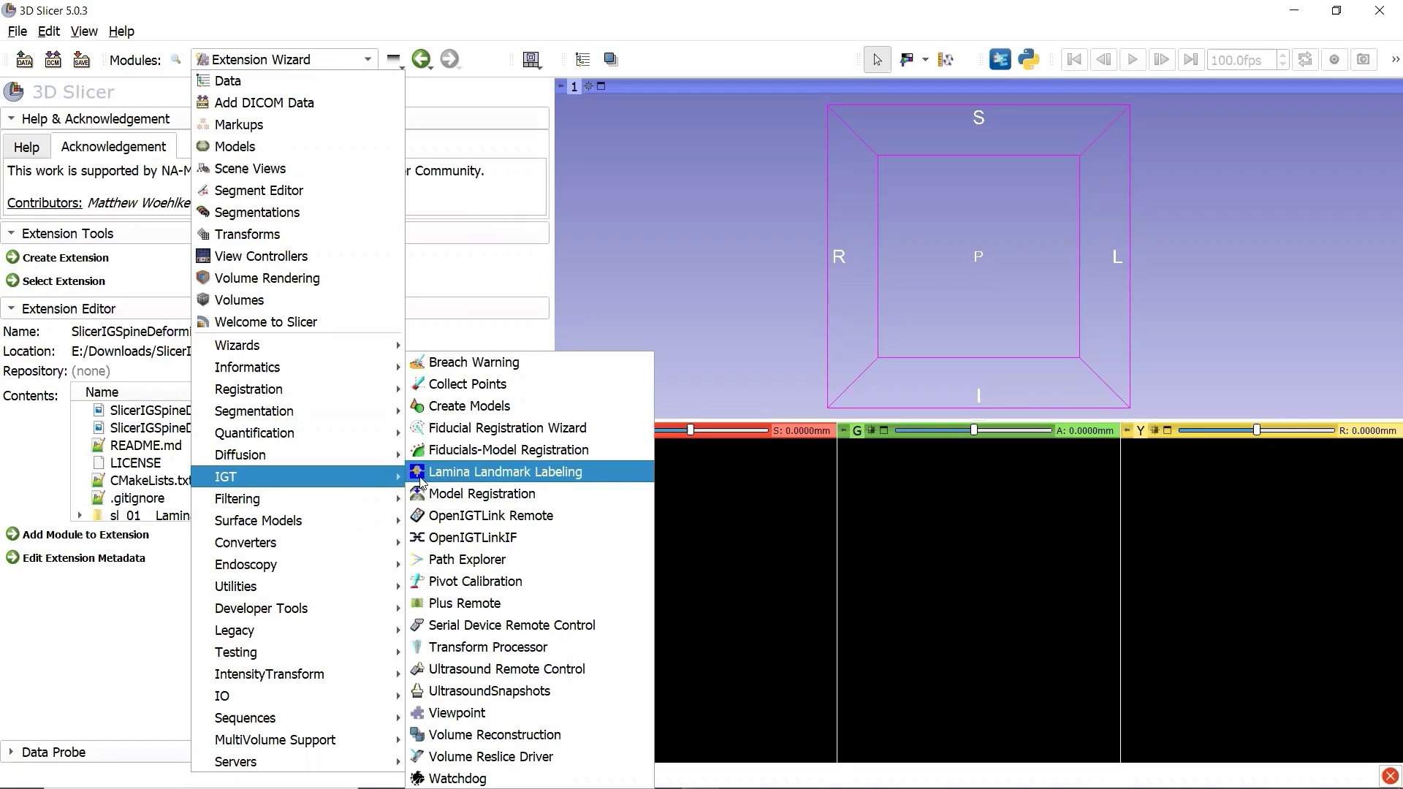
{"action": "left_click", "coordinate": [422, 479]}
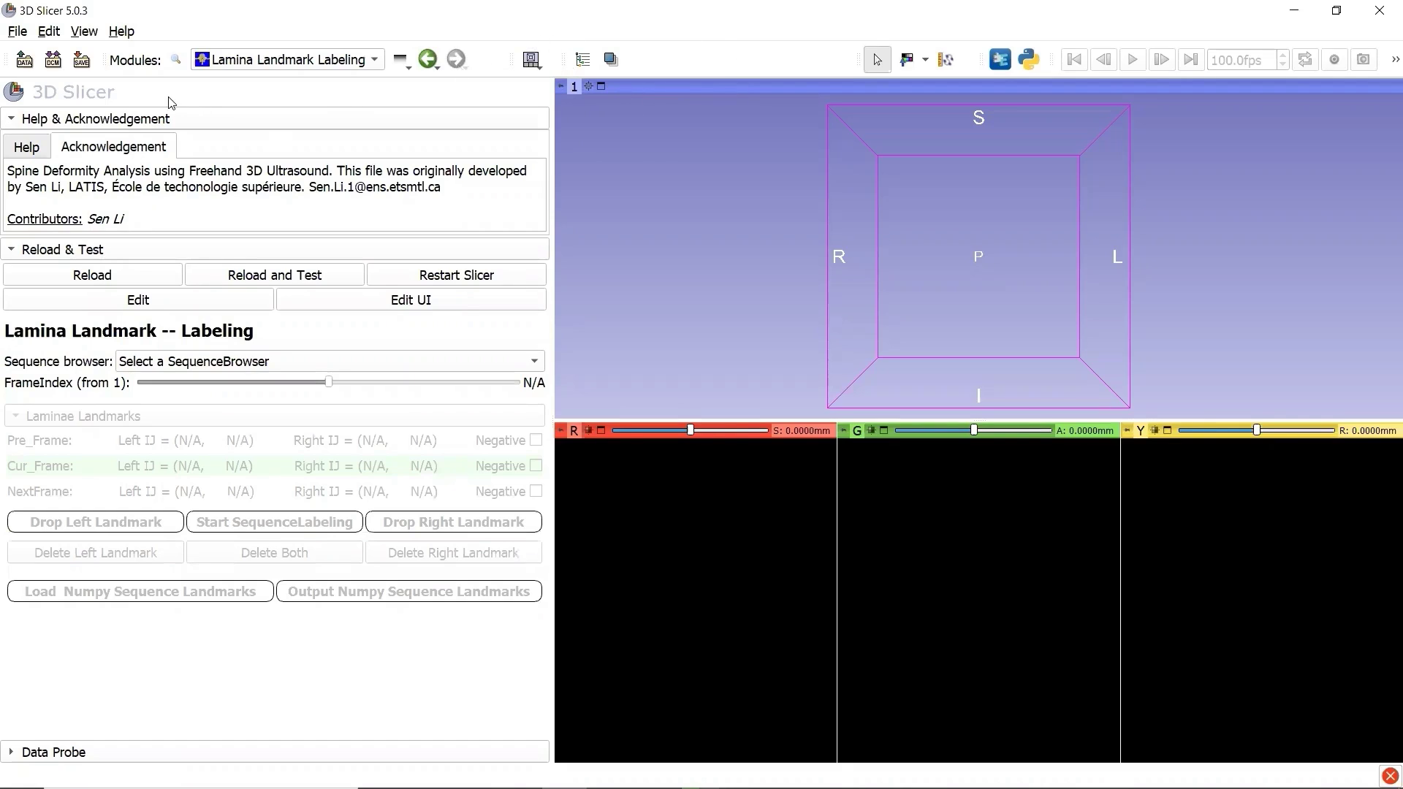
Add the Lamina Landmark Labeling module to the favorite modules in the application settings and restart Slicer.
{"action": "left_click", "coordinate": [50, 31]}
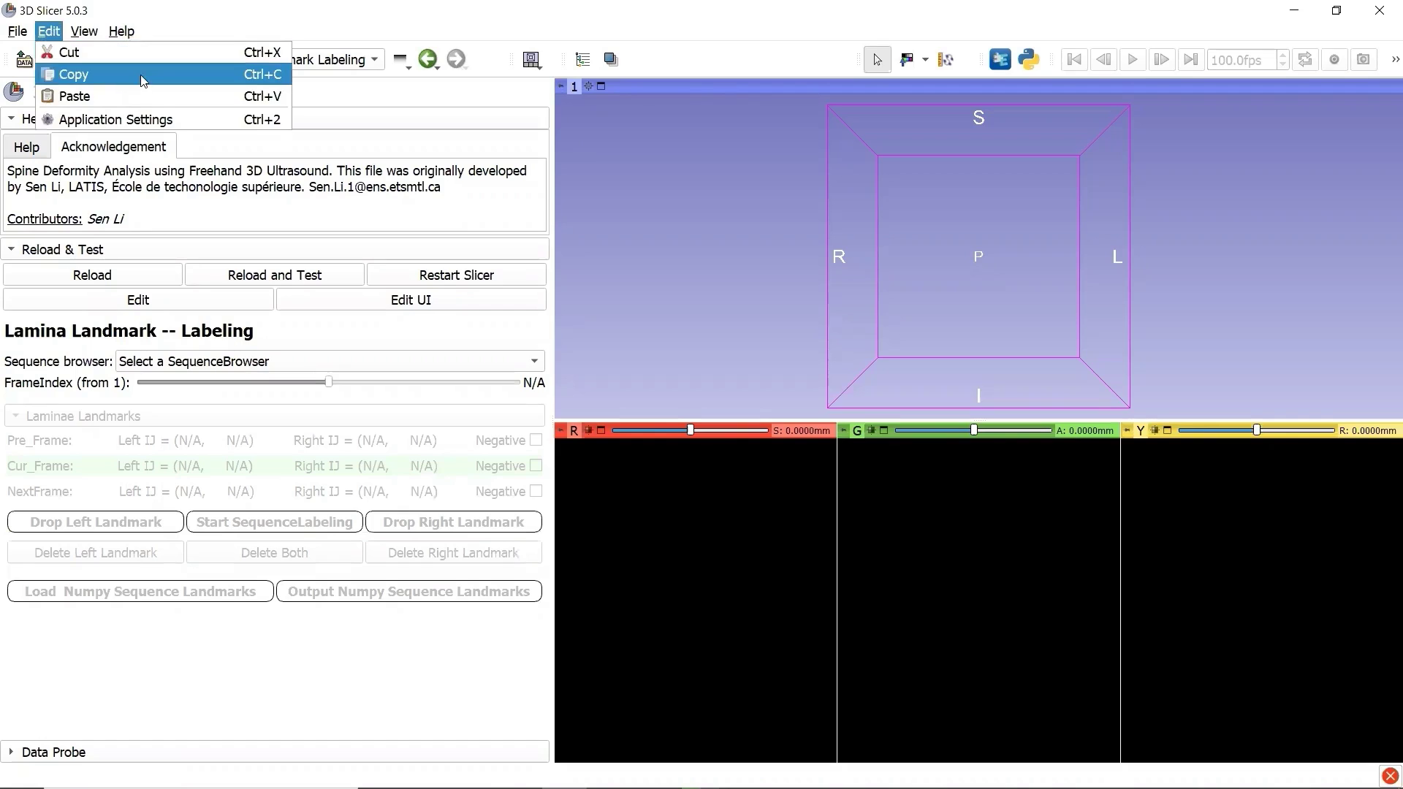
{"action": "left_click", "coordinate": [189, 121]}
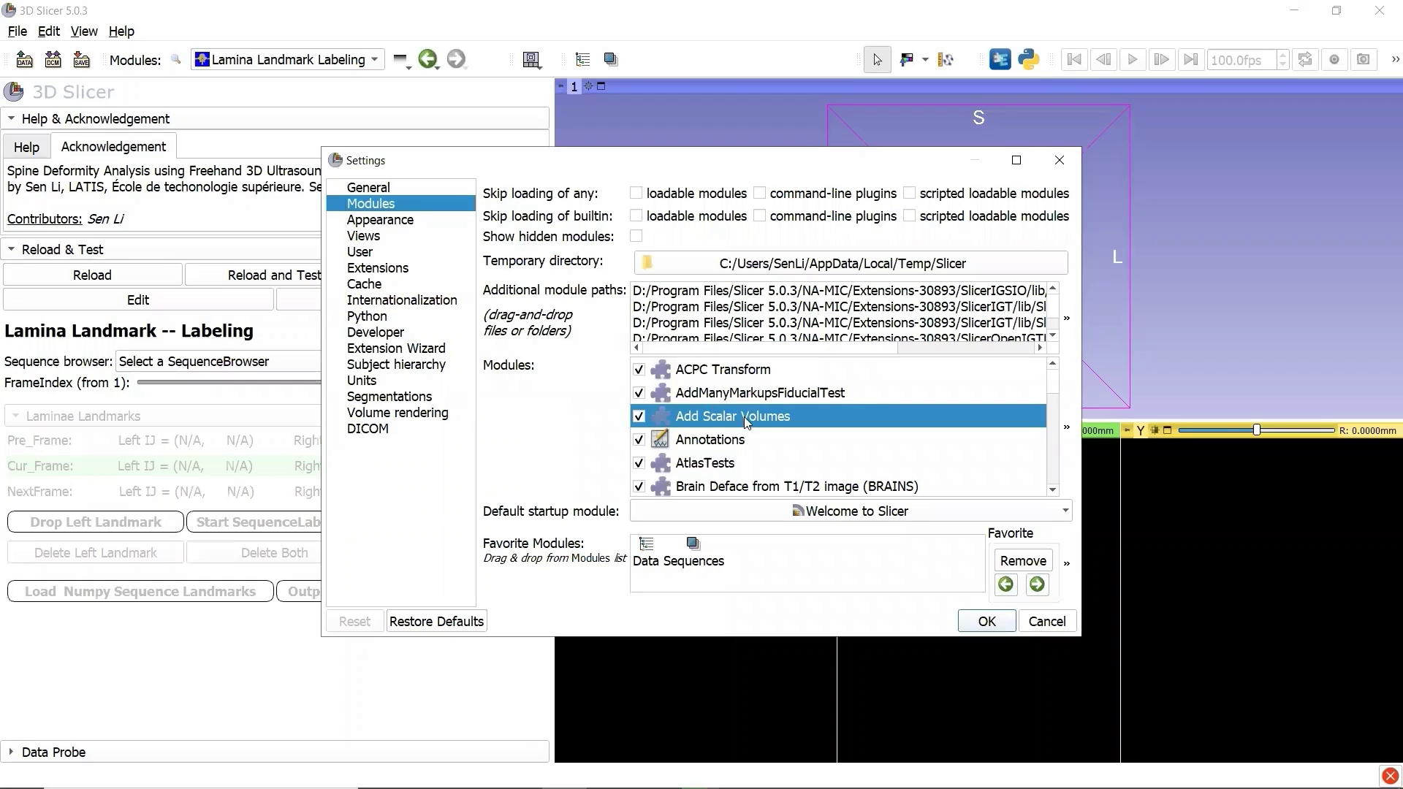
{"action": "type", "text": "lamina"}
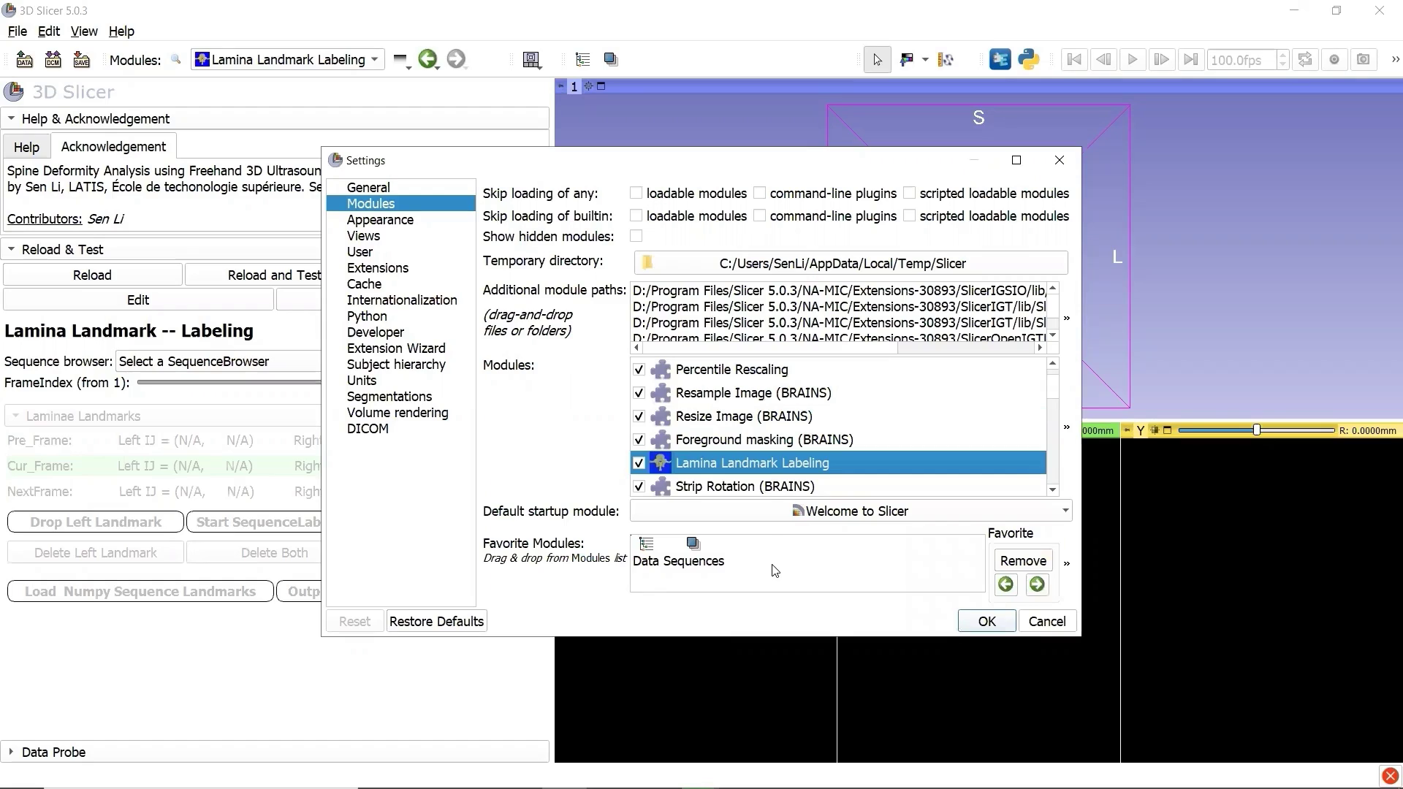
{"action": "left_click_drag", "start_coordinate": [775, 570], "coordinate": [760, 569]}
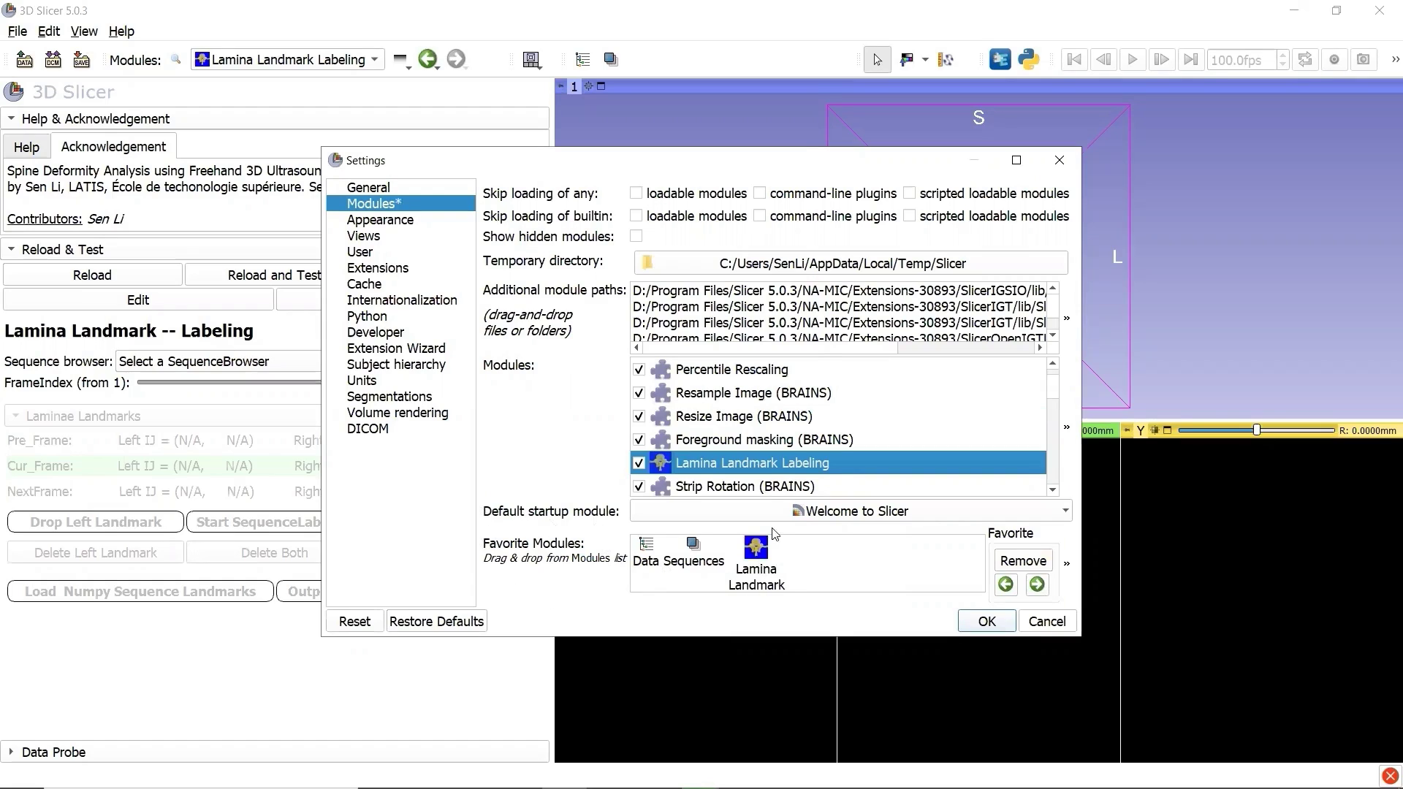
{"action": "left_click", "coordinate": [986, 622]}
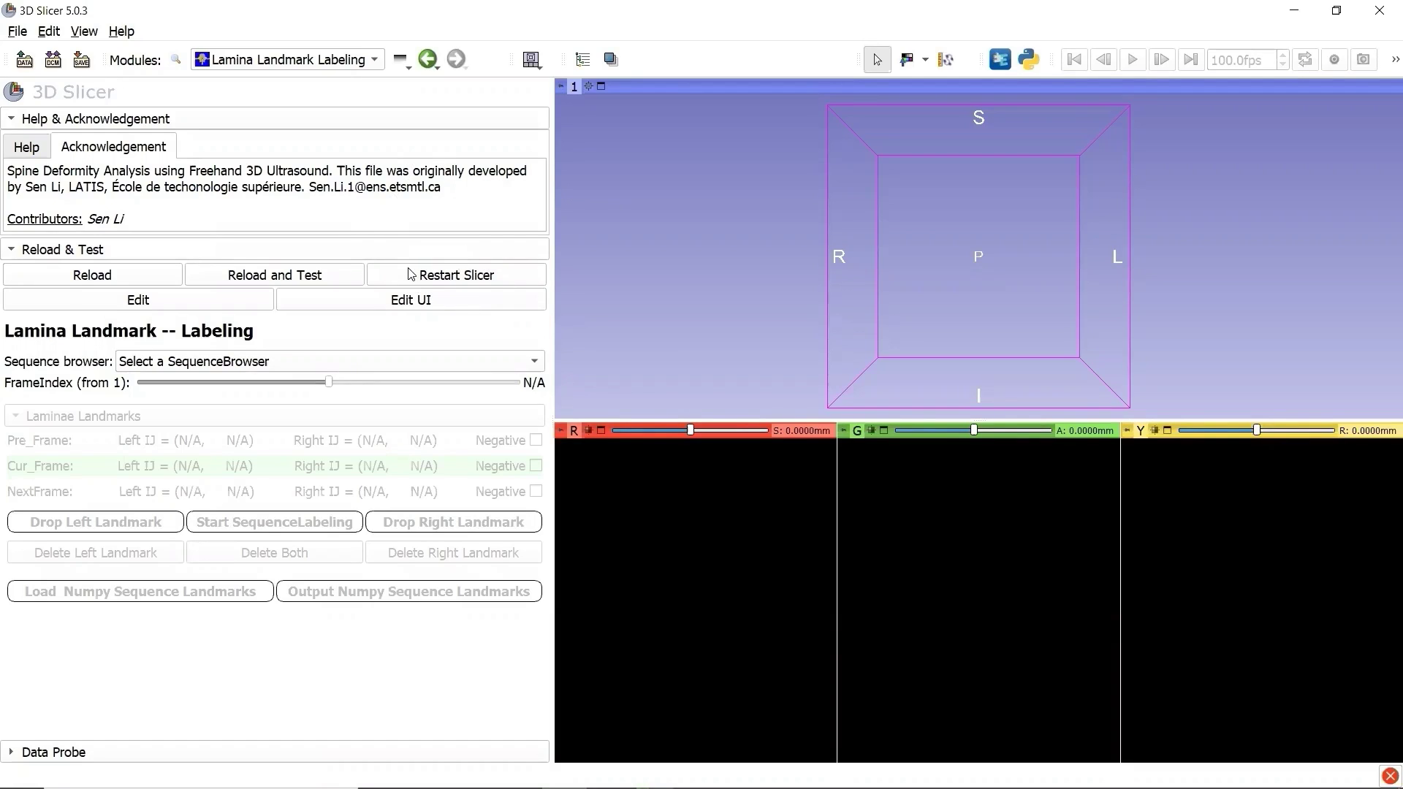
{"action": "left_click", "coordinate": [505, 281]}
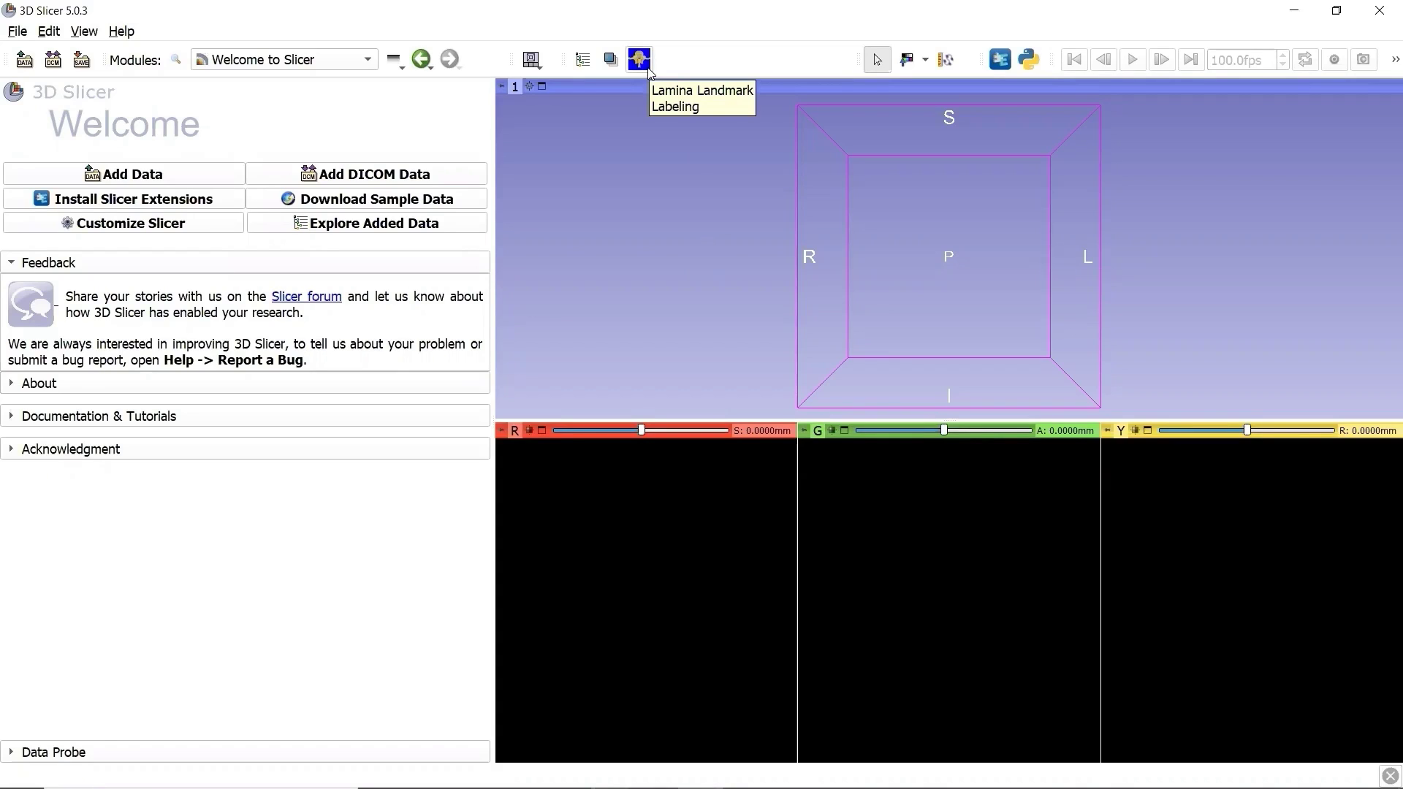
In the Lamina Landmark Labeling module, load the SlicerLabel__snS MRML scene and choose SeqBrowser_5__S_LT__snL as the sequence browser.
{"action": "left_click", "coordinate": [643, 64]}
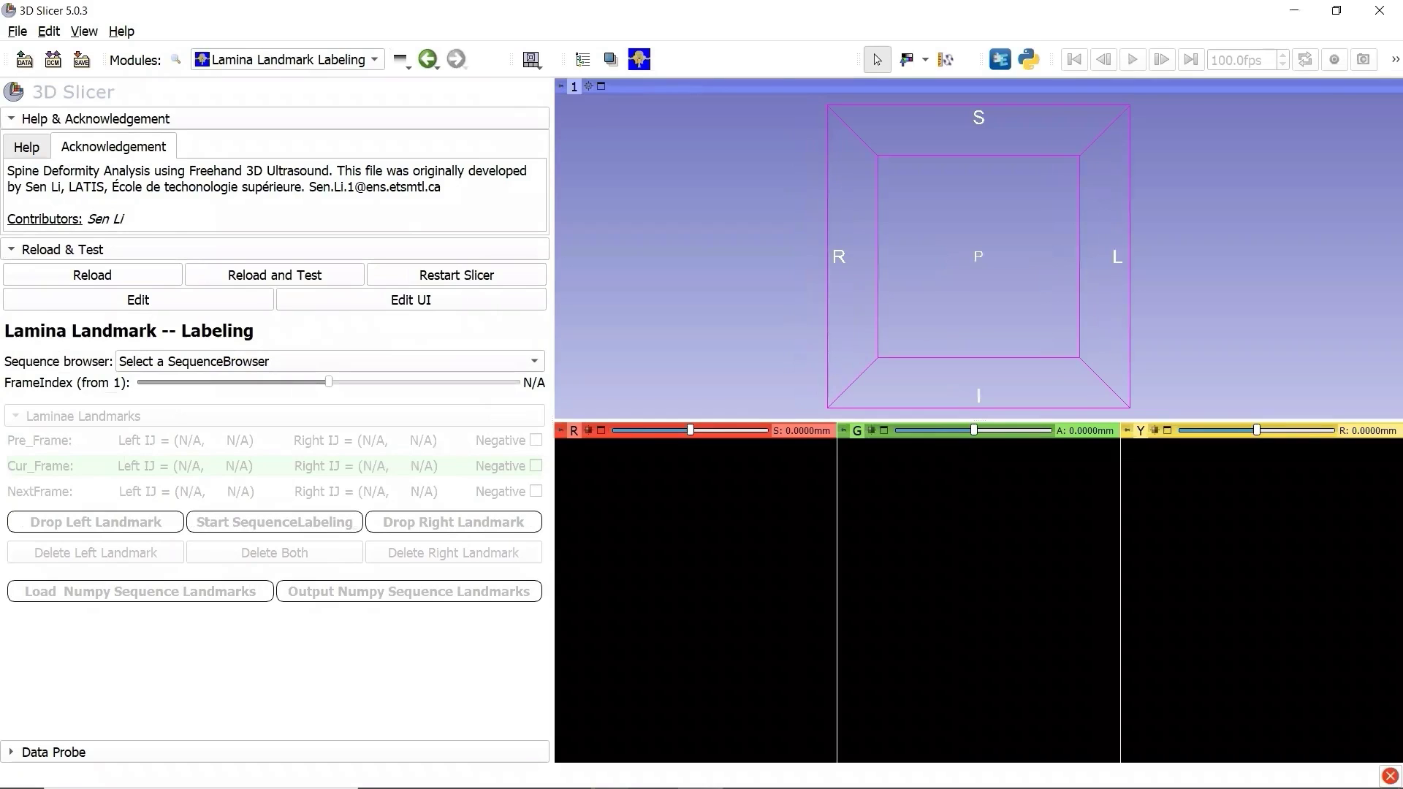
{"action": "left_click_drag", "start_coordinate": [362, 520], "coordinate": [807, 311]}
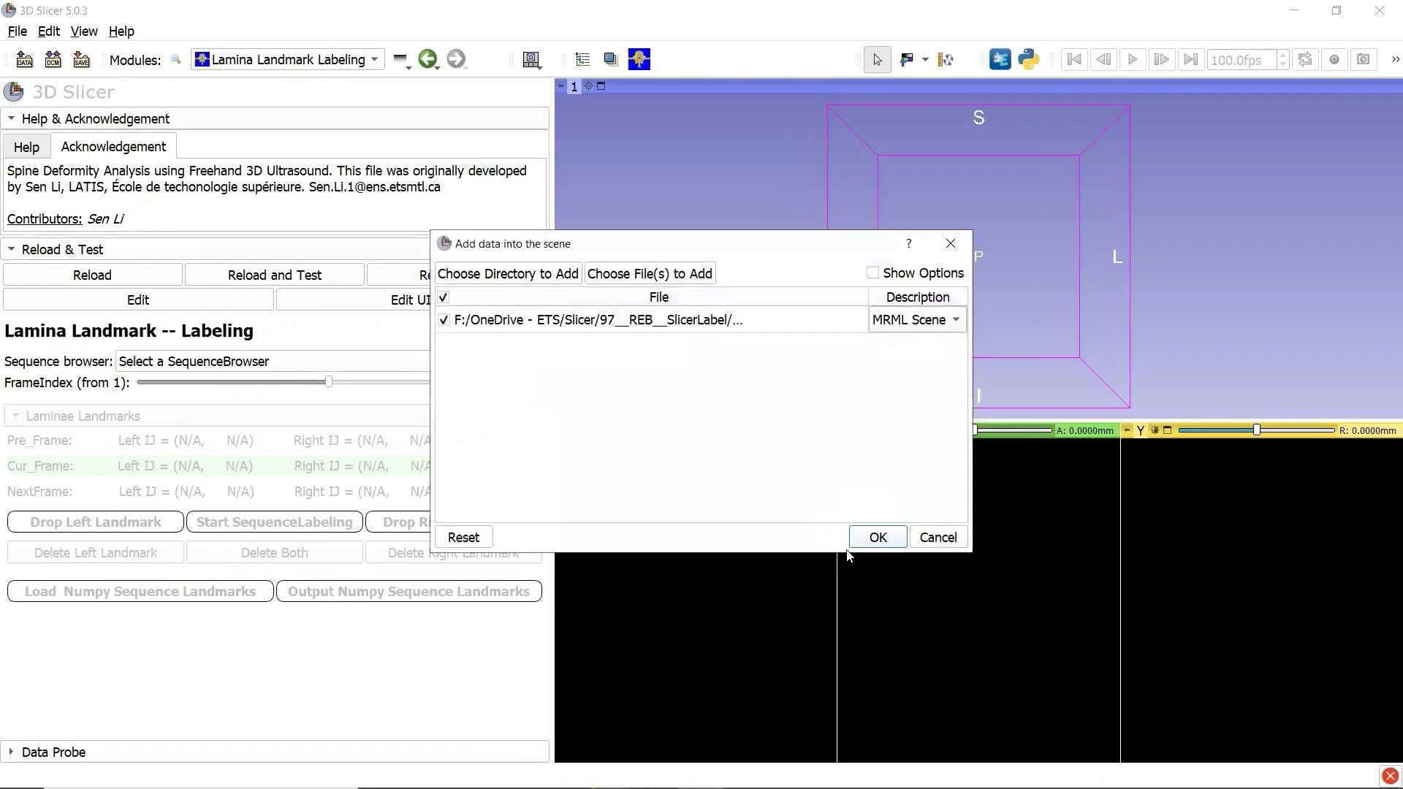
{"action": "left_click", "coordinate": [875, 539]}
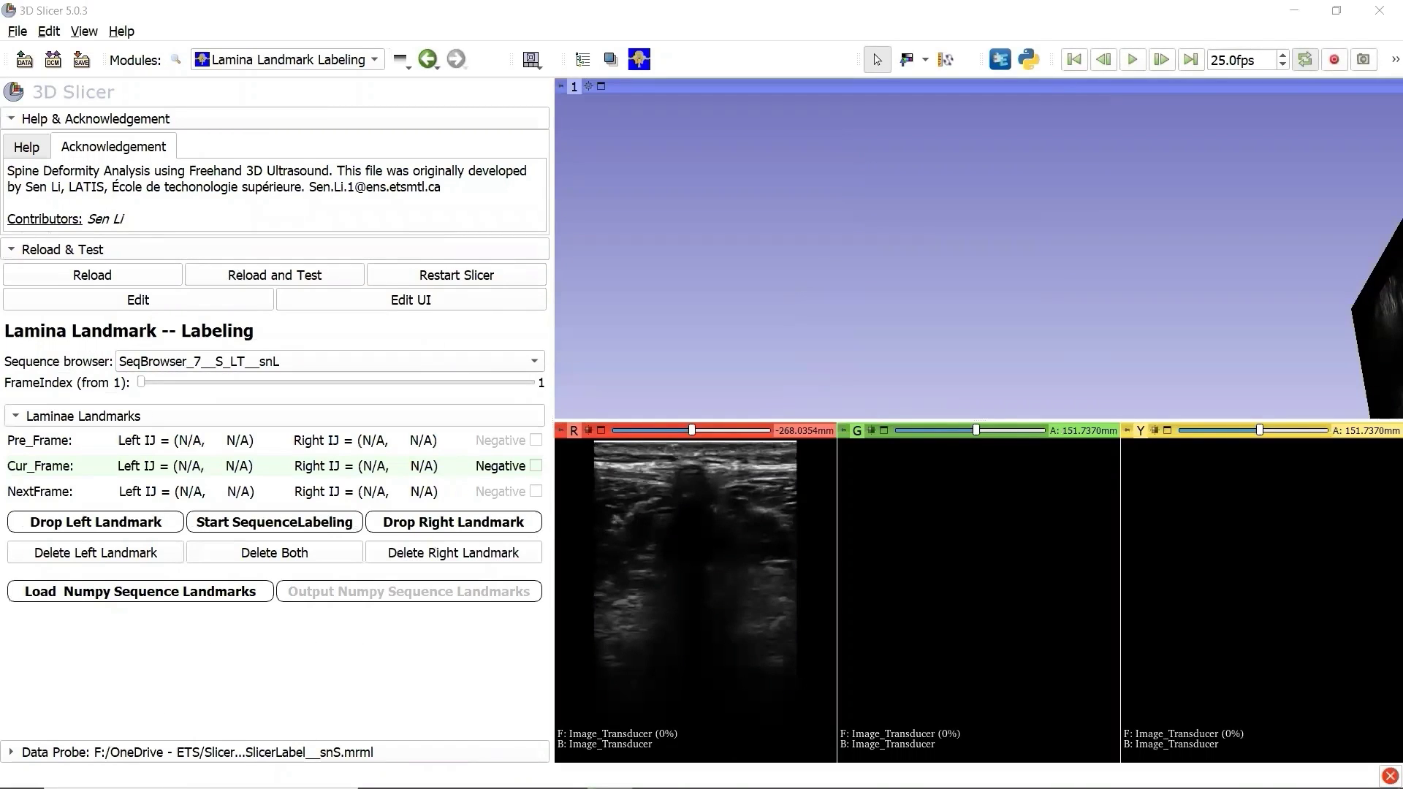
{"action": "left_click", "coordinate": [227, 362]}
{"action": "left_click", "coordinate": [236, 407]}
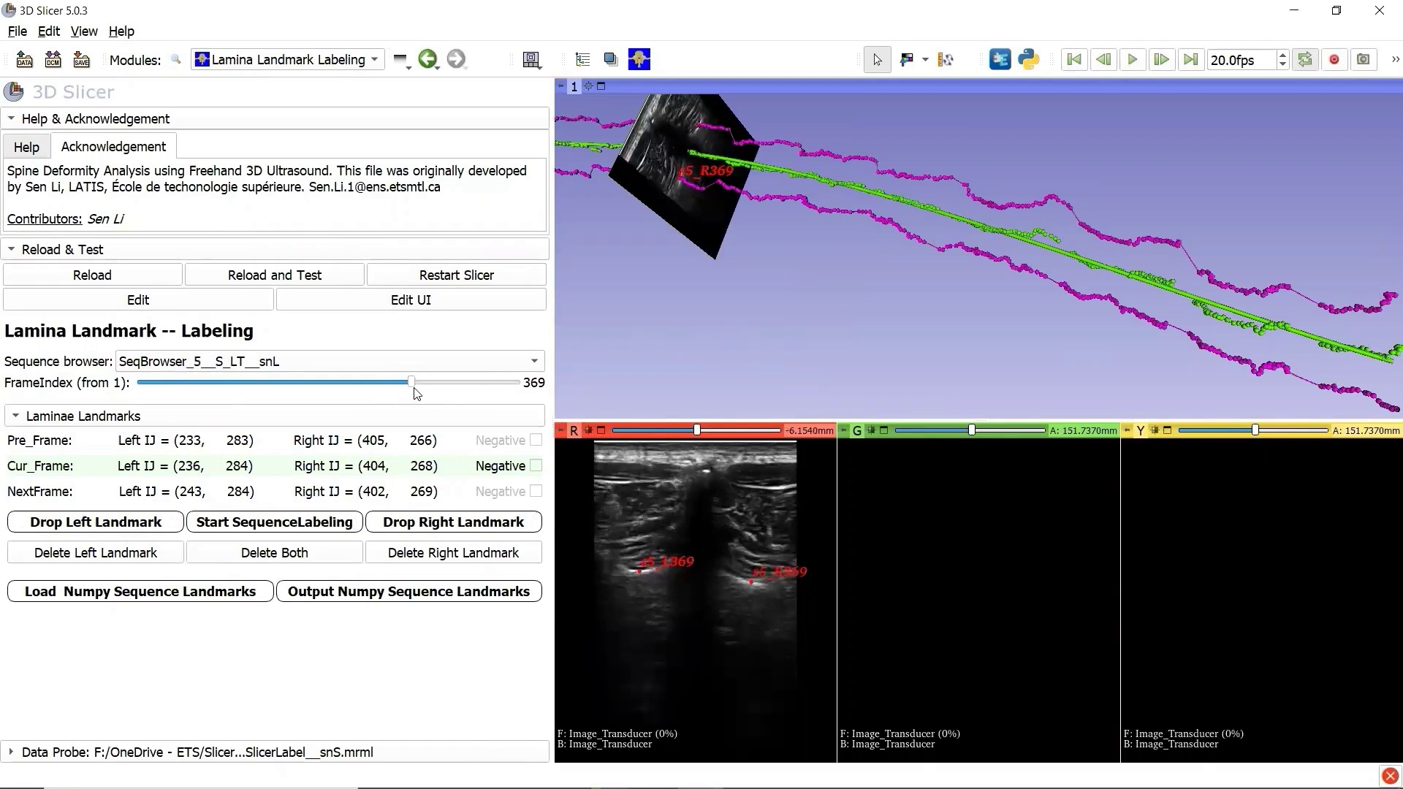
Browse the sequence back to frame 260 and forward to frame 273, examining the left and right lamina landmarks.
{"action": "left_click_drag", "start_coordinate": [411, 382], "coordinate": [358, 394]}
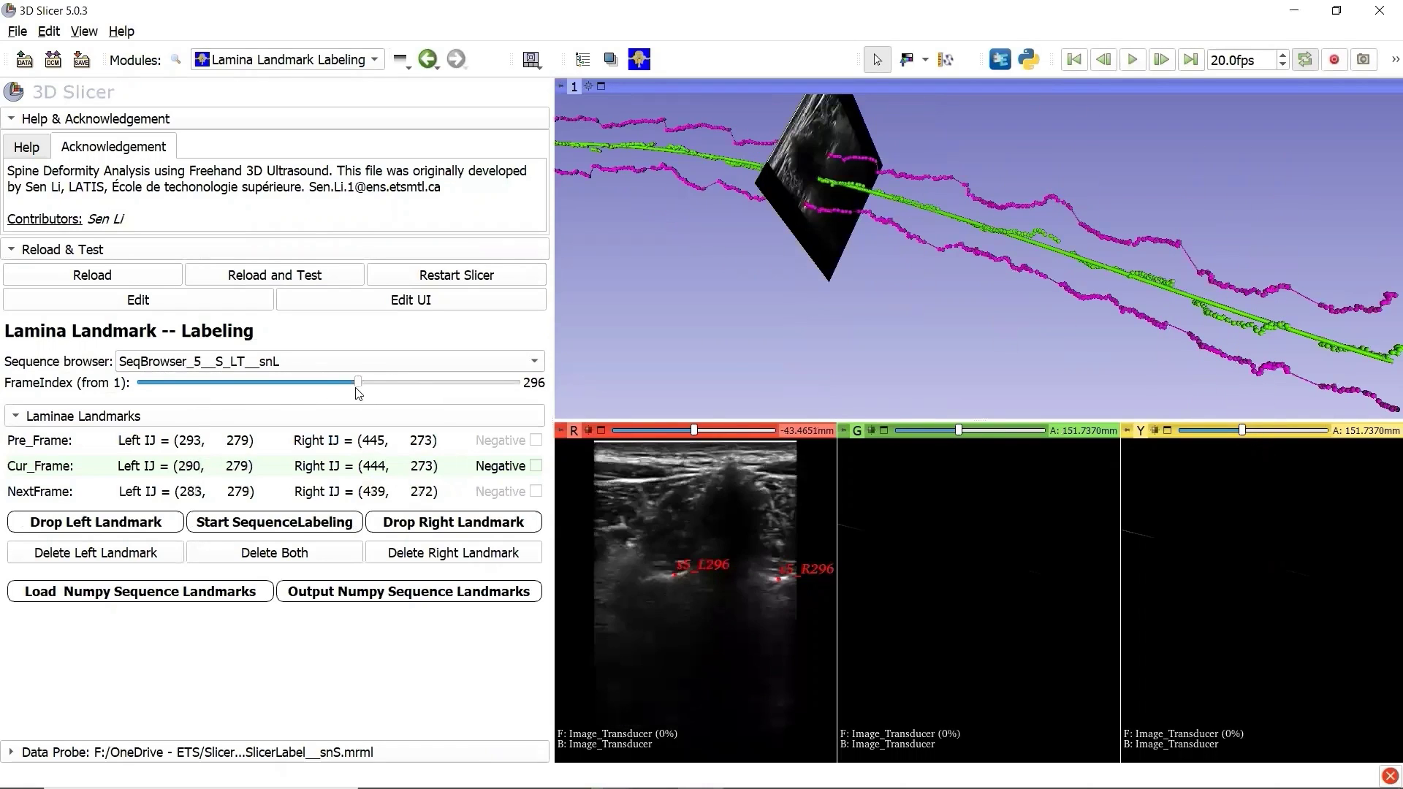
{"action": "key", "text": "Left"}
{"action": "key", "text": "Left"}
{"action": "key", "text": "Left"}
{"action": "key", "text": "Left"}
{"action": "key", "text": "Left"}
{"action": "key", "text": "Left"}
{"action": "key", "text": "Left"}
{"action": "key", "text": "Left"}
{"action": "key", "text": "Left"}
{"action": "key", "text": "Left"}
{"action": "key", "text": "Left"}
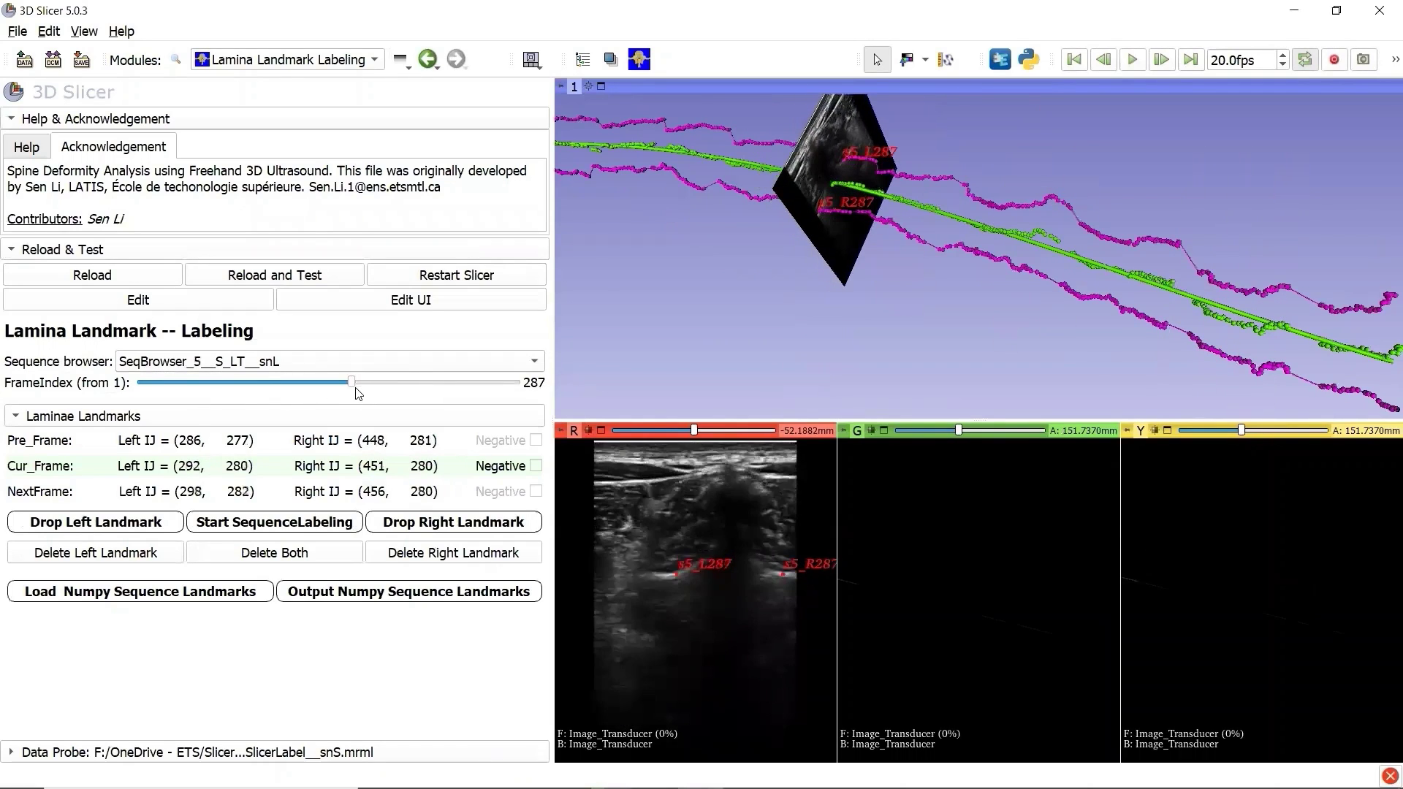
{"action": "key", "text": "Left"}
{"action": "key", "text": "Left"}
{"action": "key", "text": "Left"}
{"action": "key", "text": "Left"}
{"action": "key", "text": "Left"}
{"action": "key", "text": "Left"}
{"action": "key", "text": "Left"}
{"action": "key", "text": "Left"}
{"action": "key", "text": "Left"}
{"action": "key", "text": "Left"}
{"action": "key", "text": "Left"}
{"action": "key", "text": "Left"}
{"action": "key", "text": "Left"}
{"action": "key", "text": "Left"}
{"action": "key", "text": "Left"}
{"action": "key", "text": "Left"}
{"action": "key", "text": "Left"}
{"action": "key", "text": "Left"}
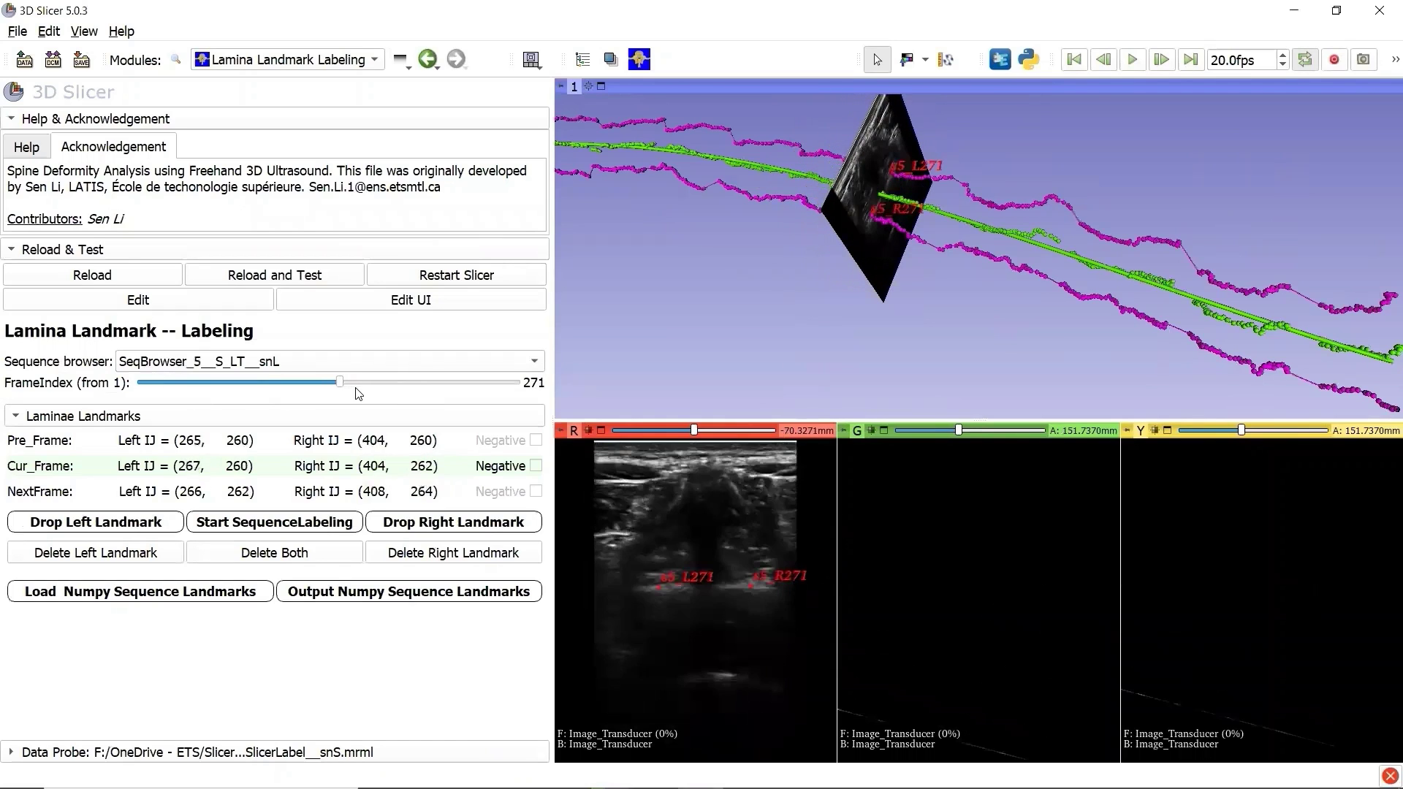
{"action": "key", "text": "Left"}
{"action": "key", "text": "Left"}
{"action": "key", "text": "Left"}
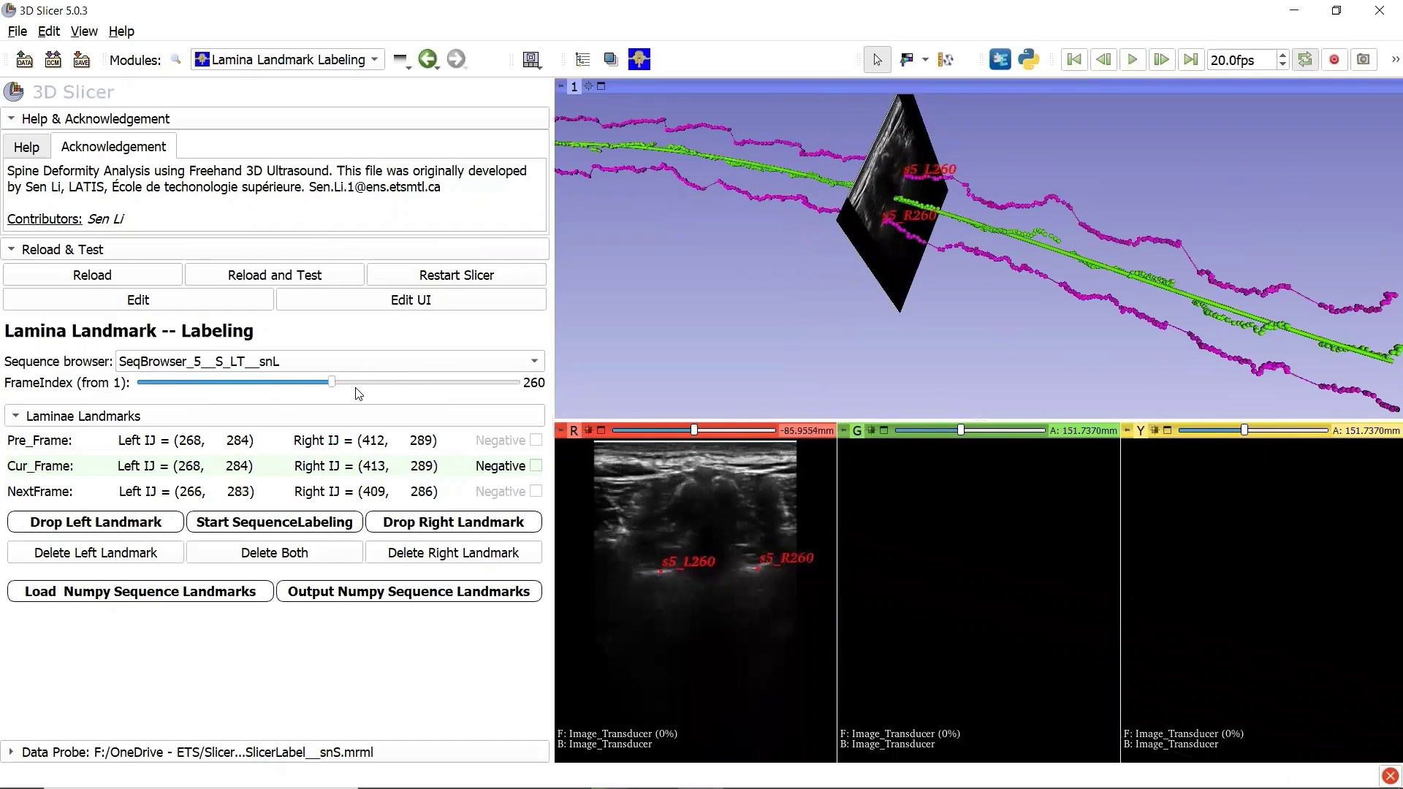
{"action": "key", "text": "Right"}
{"action": "key", "text": "Right"}
{"action": "key", "text": "Right"}
{"action": "key", "text": "Right"}
{"action": "key", "text": "Right"}
{"action": "key", "text": "Right"}
{"action": "key", "text": "Right"}
{"action": "key", "text": "Right"}
{"action": "key", "text": "Right"}
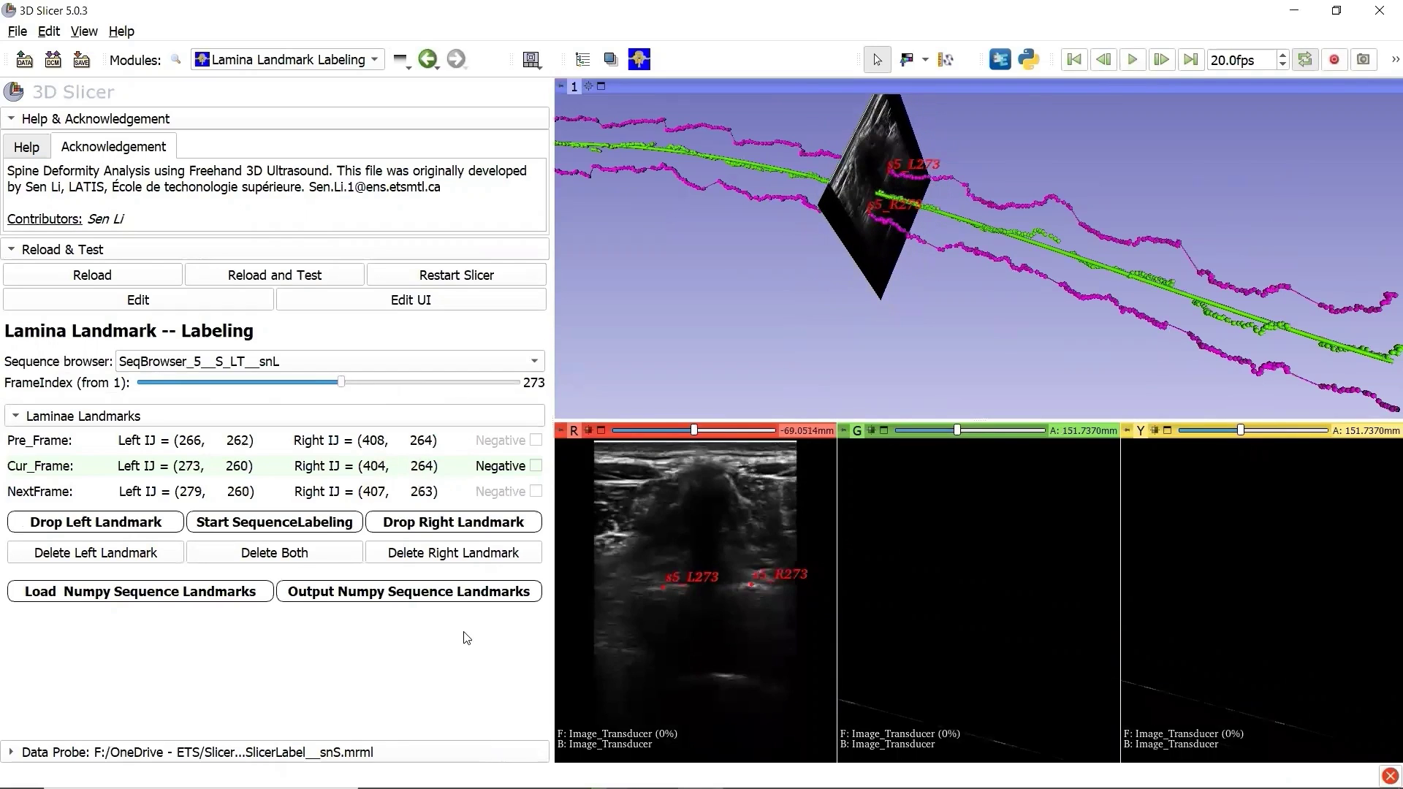
Output the Numpy sequence landmarks of SeqBrowser_5__S_LT__snL and dismiss the message.
{"action": "left_click", "coordinate": [465, 597]}
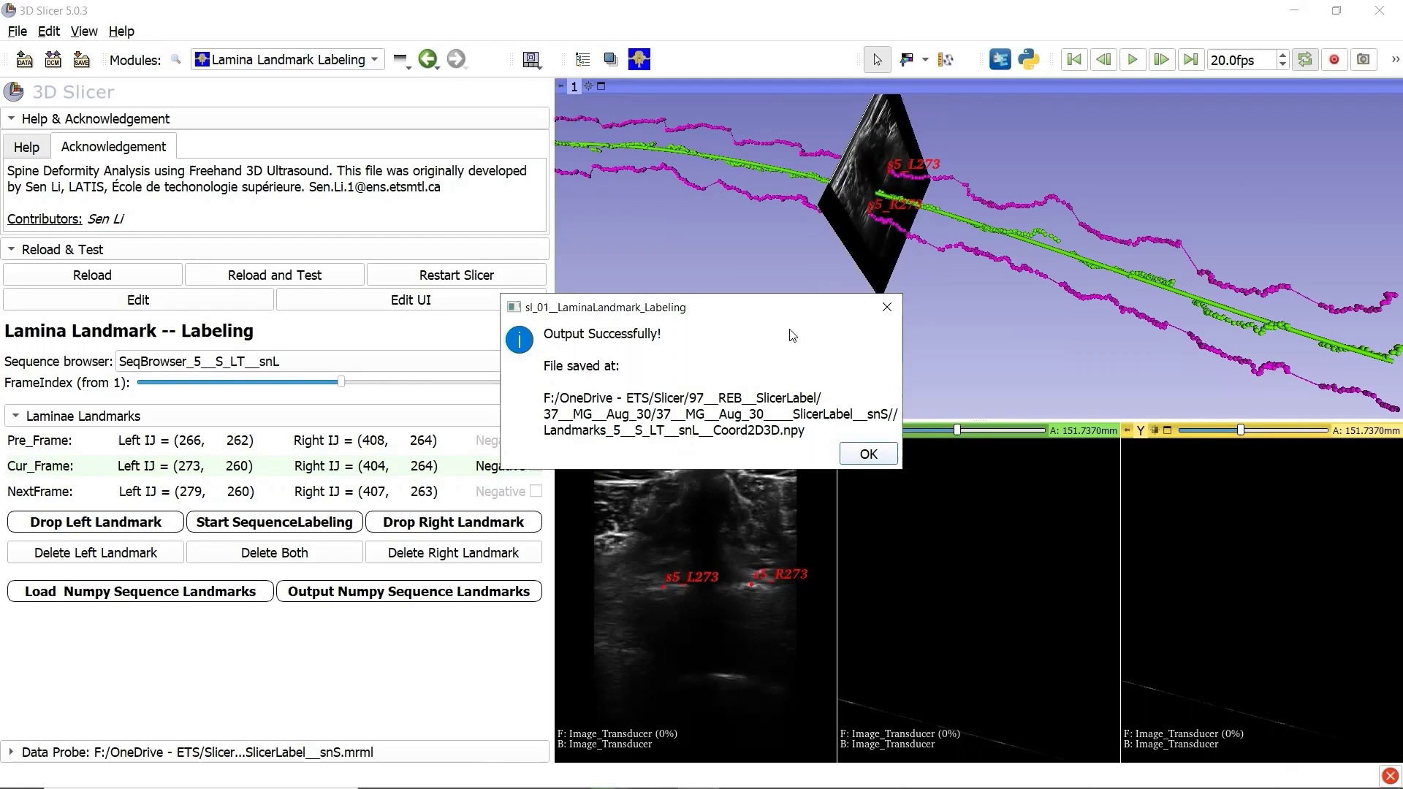
{"action": "left_click", "coordinate": [866, 454]}
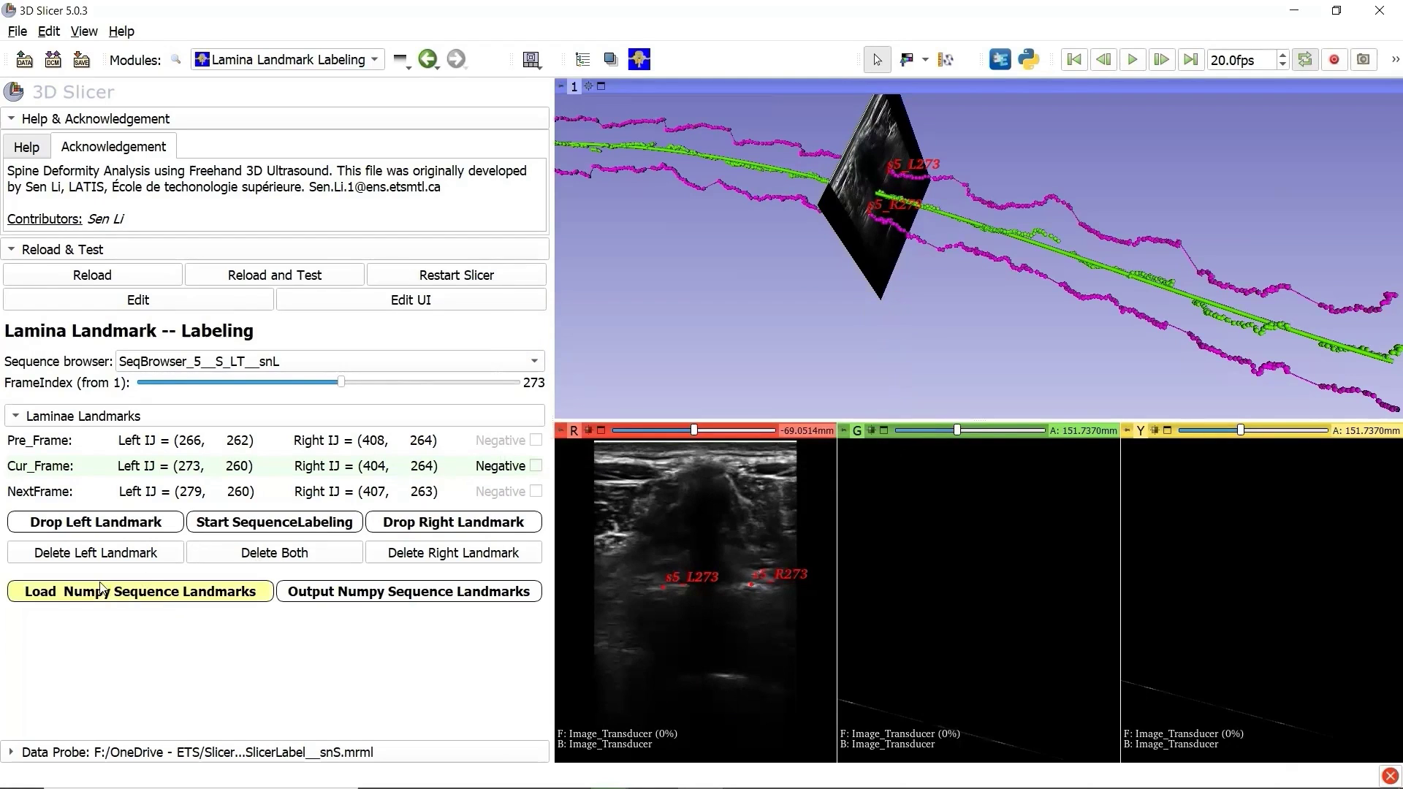